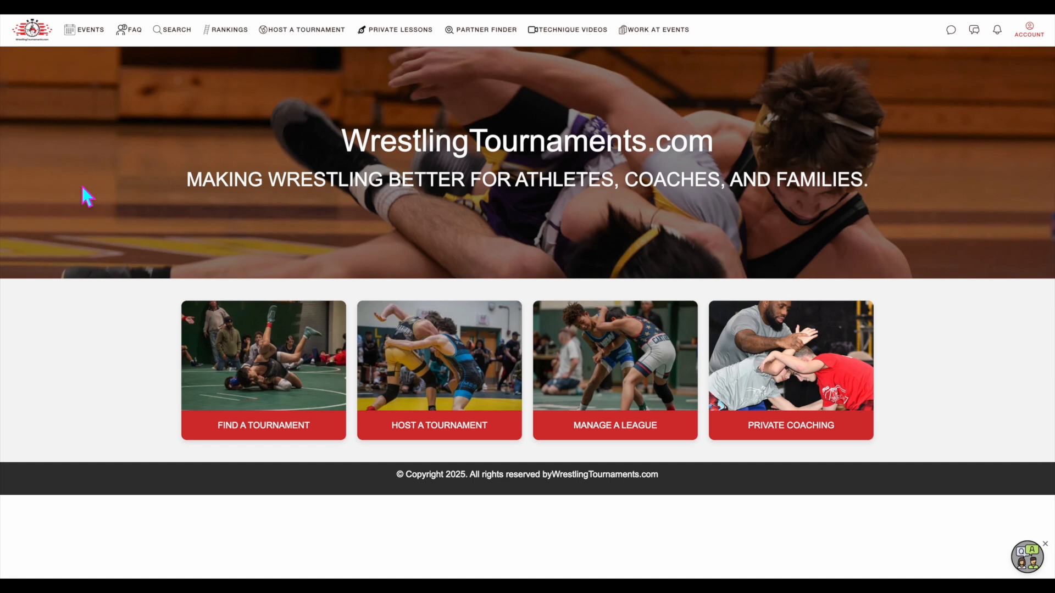
Open the club management page of the team The Champions from the account's own teams
left_click(1028, 32)
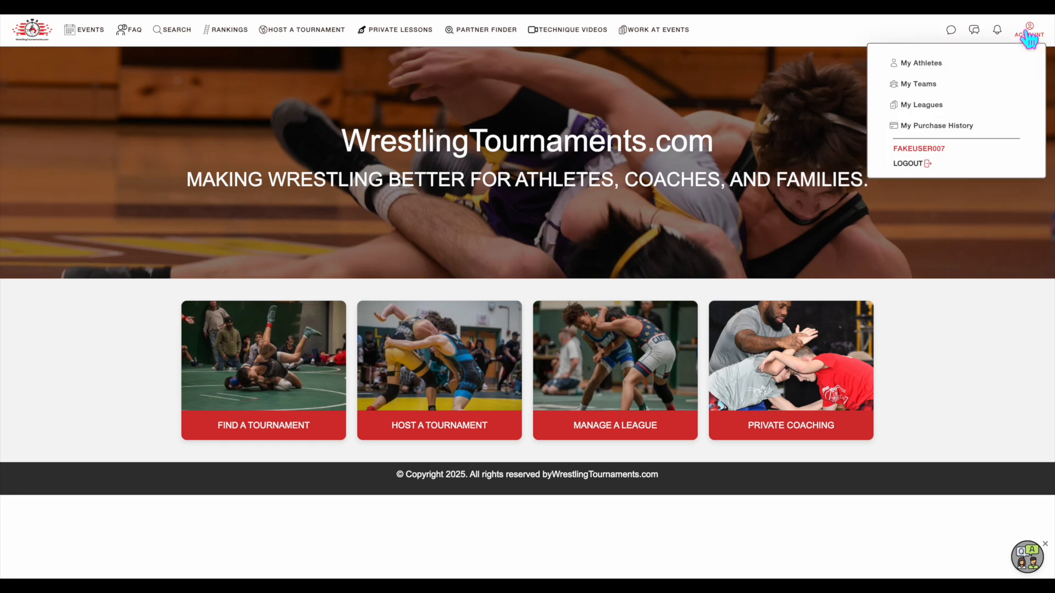
left_click(954, 86)
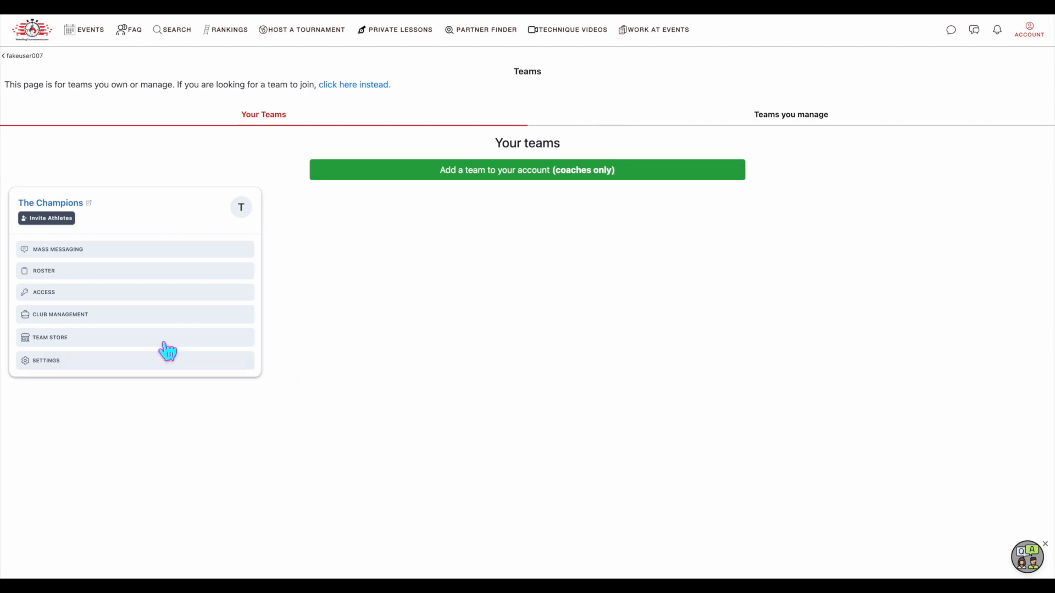
left_click(78, 318)
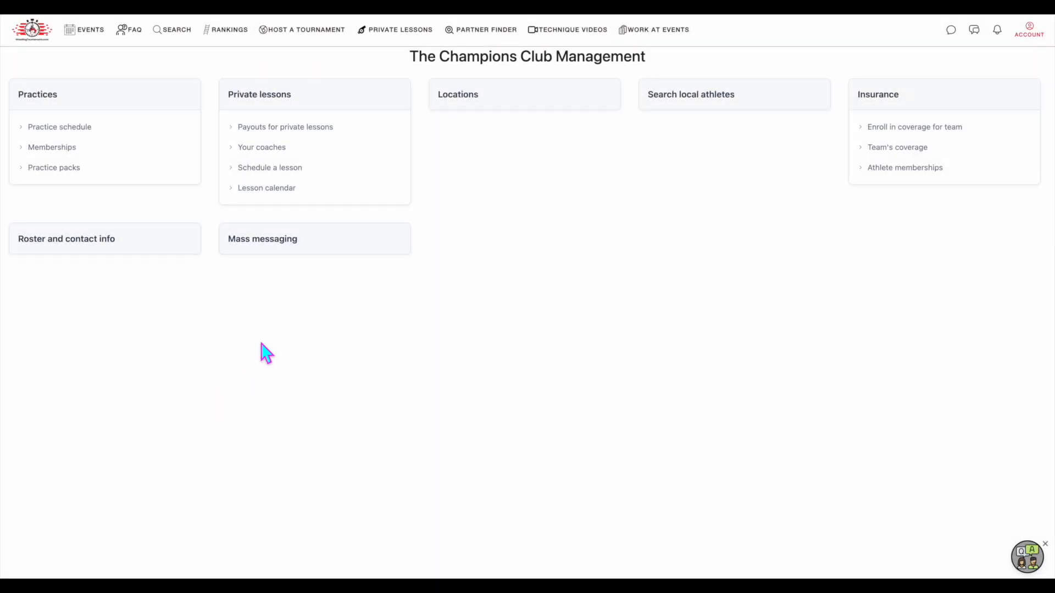
Add the team location The Champion's HQ with its address details, timezone America/New_York and calendar color #00de16, and confirm the submission
left_click(491, 111)
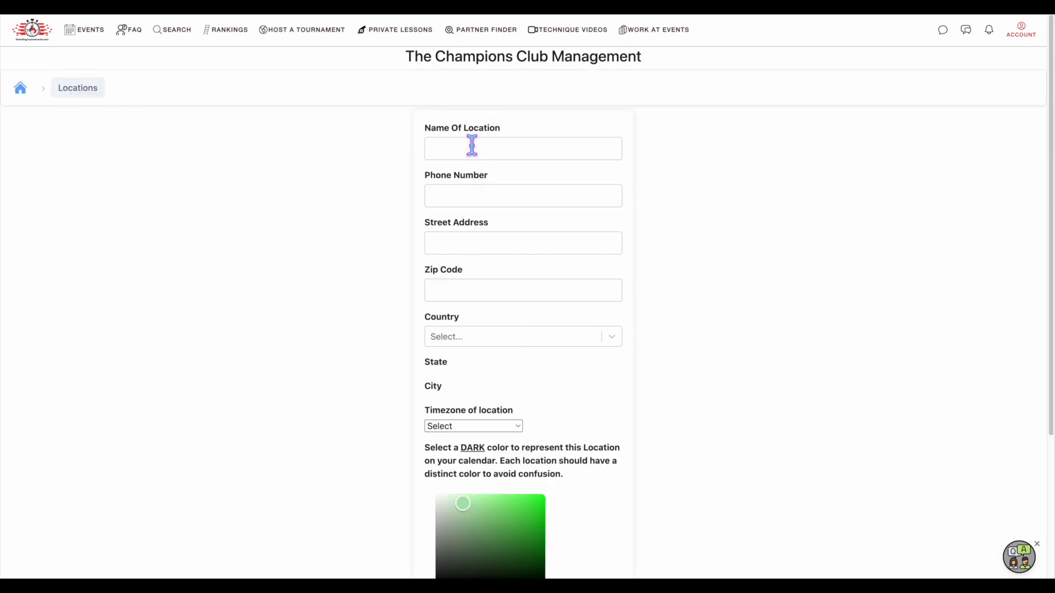
left_click(472, 146)
type("The Cha")
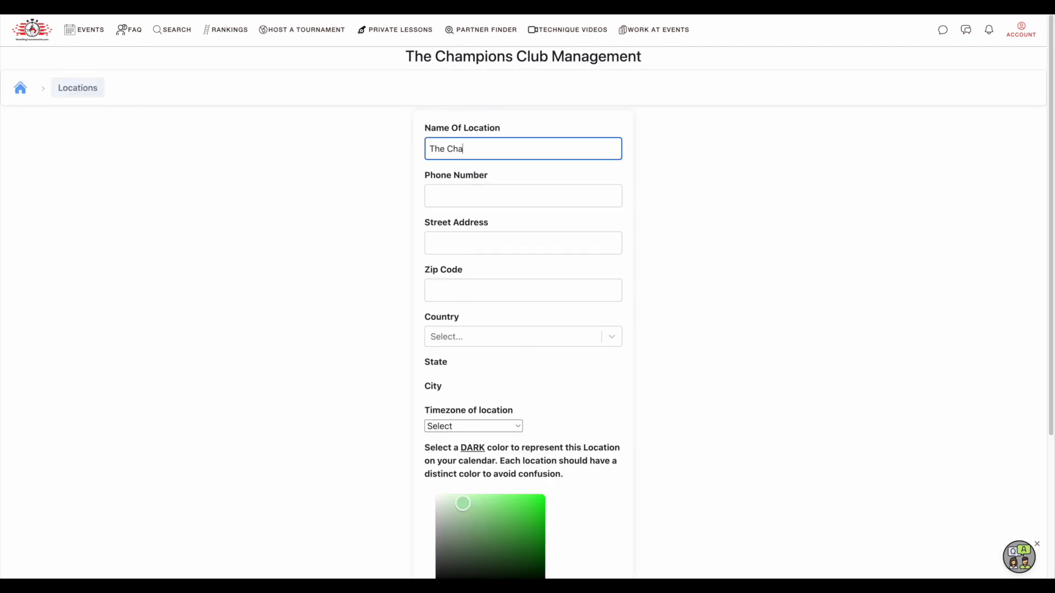
type("mp")
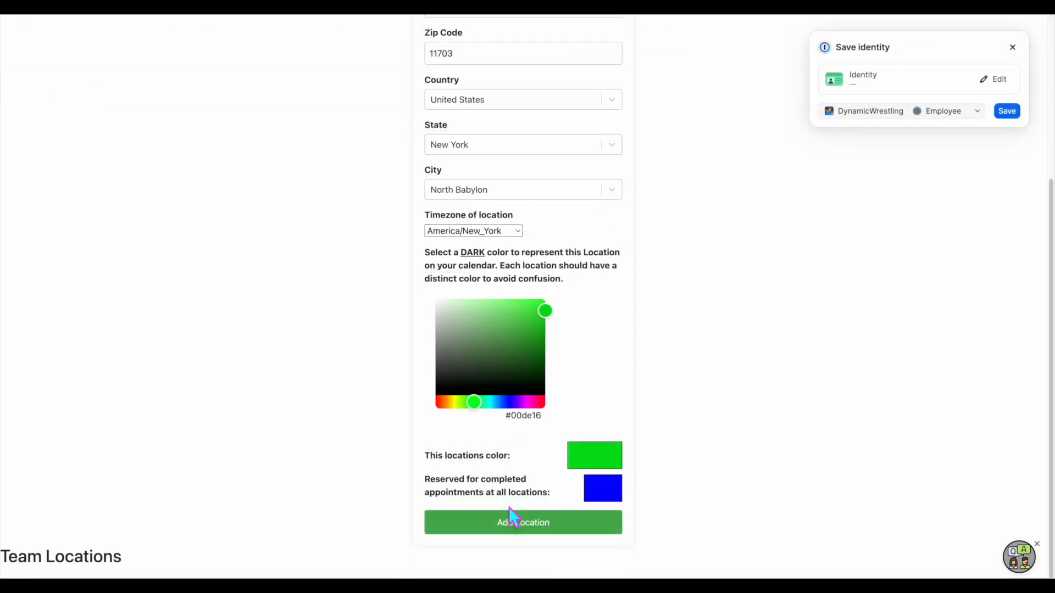
left_click(533, 528)
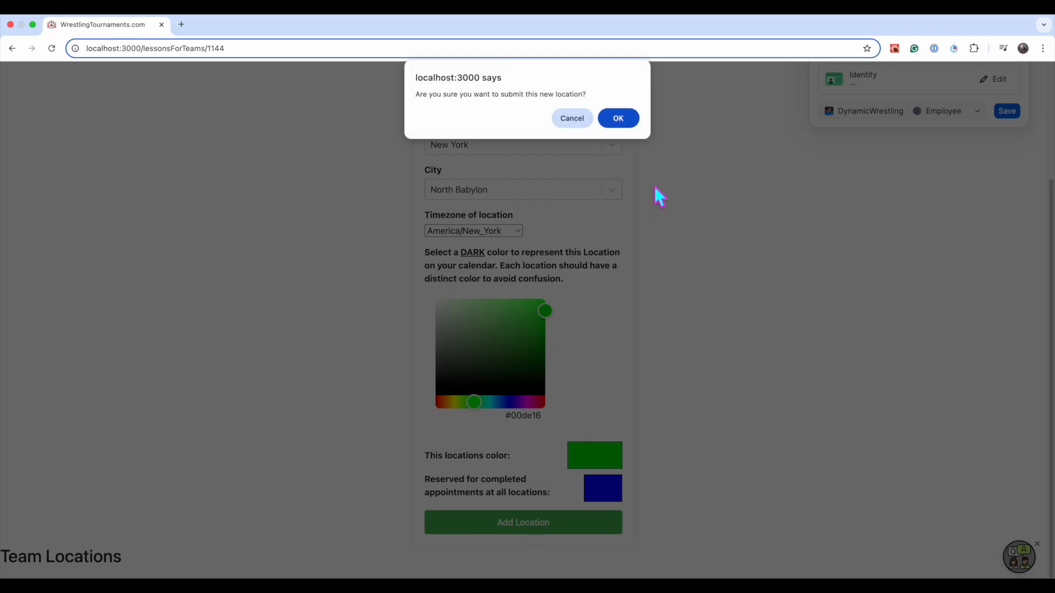
left_click(617, 118)
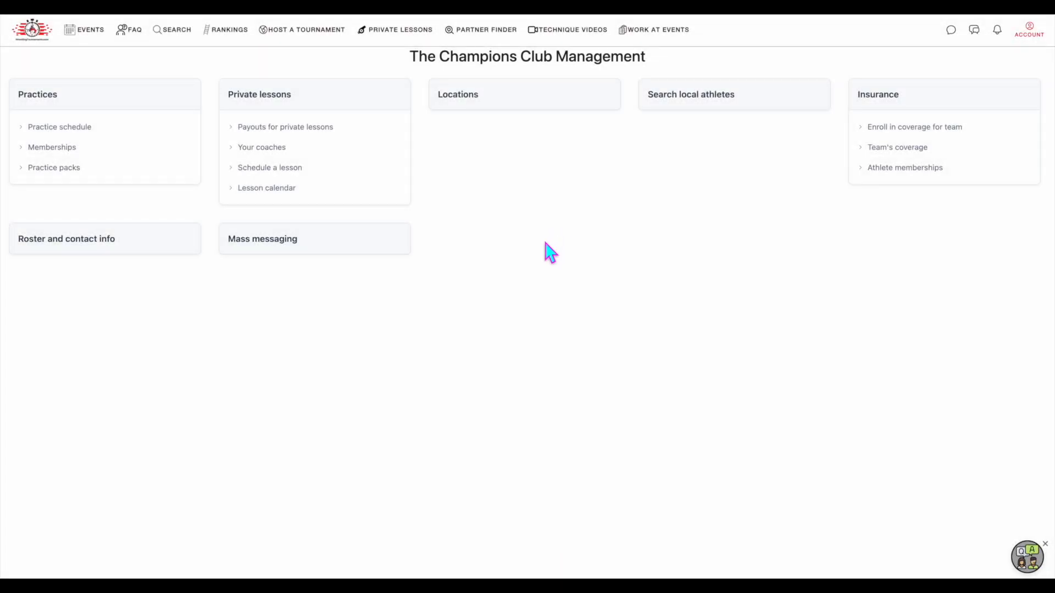
Create a practice type named "Wrestling Practice" for the club's practice schedule
left_click(92, 126)
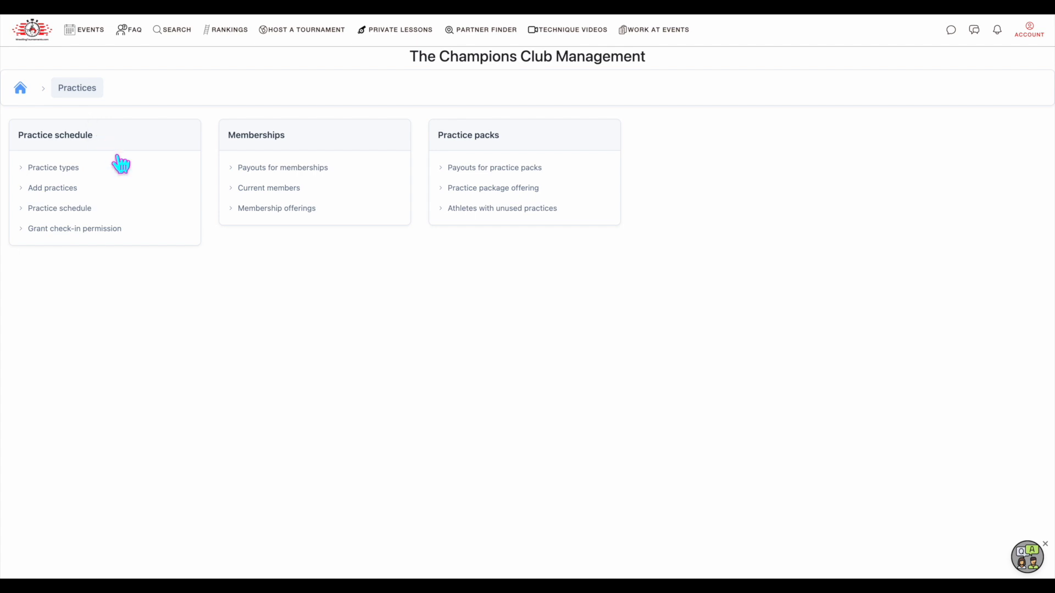
left_click(70, 149)
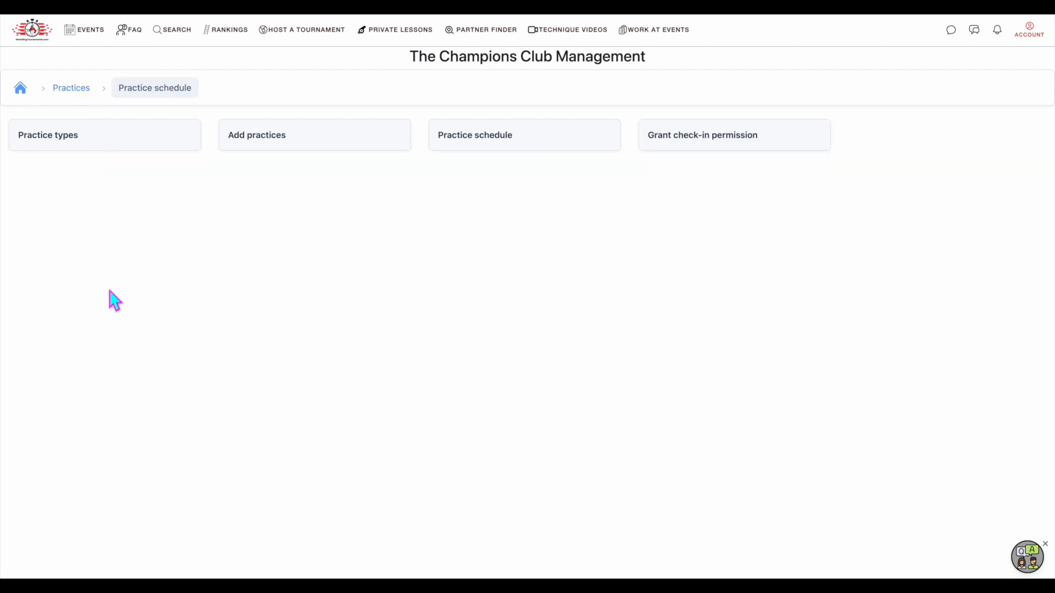
left_click(70, 146)
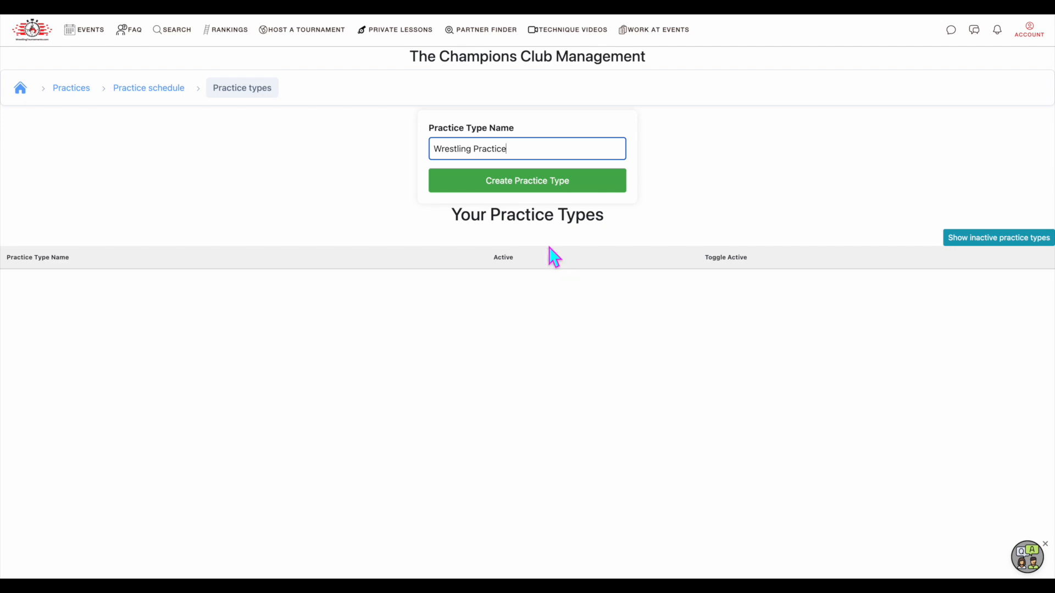
left_click(532, 186)
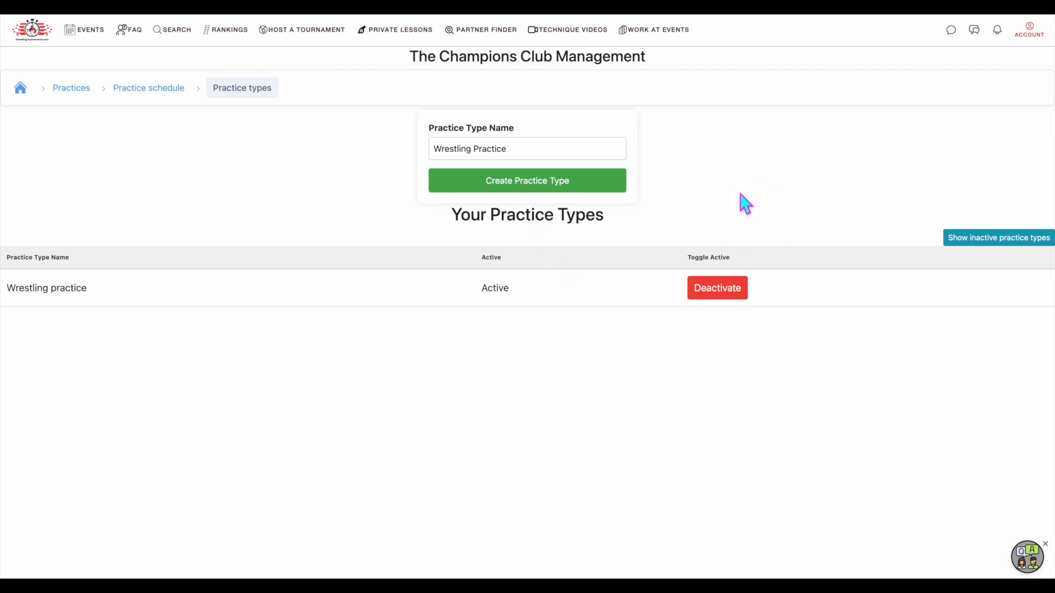
left_click(535, 147)
left_click_drag(534, 148, 429, 159)
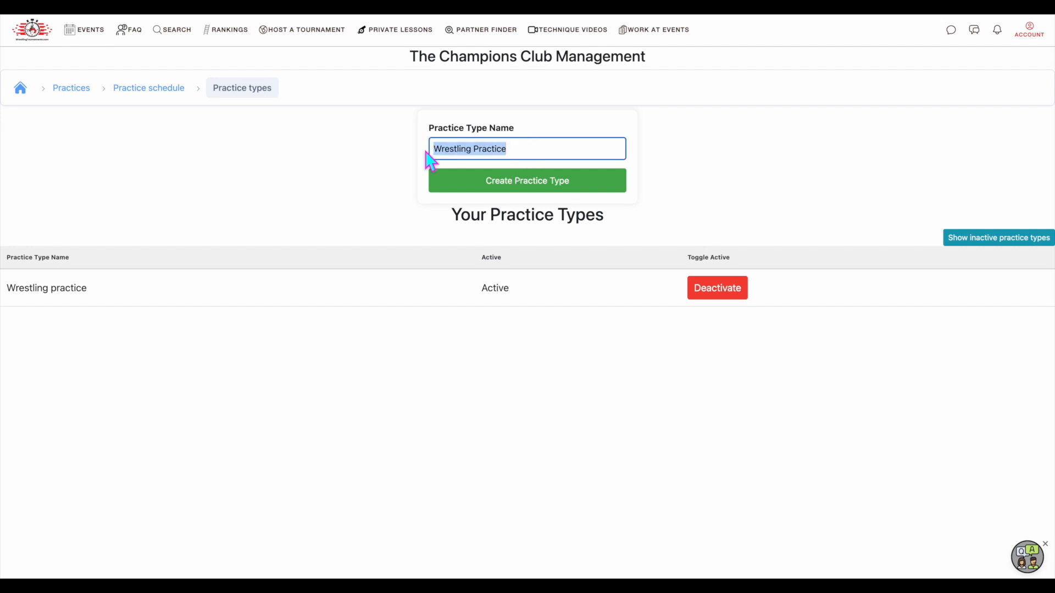
left_click(956, 207)
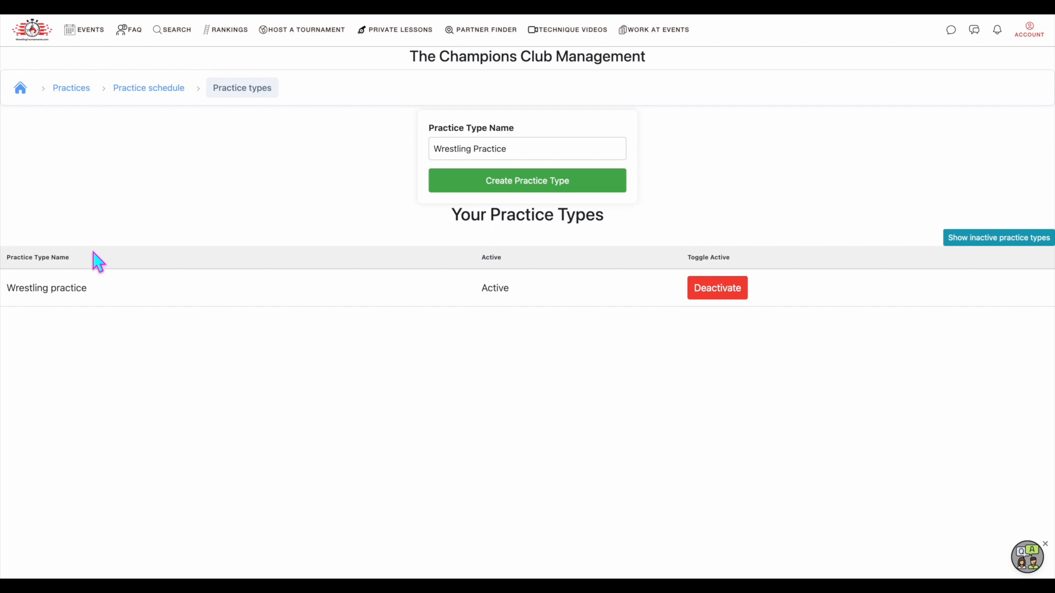
Schedule a Wrestling practice series at The Champion's HQ, 05/13/2025 5:00–6:00 PM, ending 05/12/2028, named "Future champs (wrestlers ages 5-7 years old)"
left_click(146, 91)
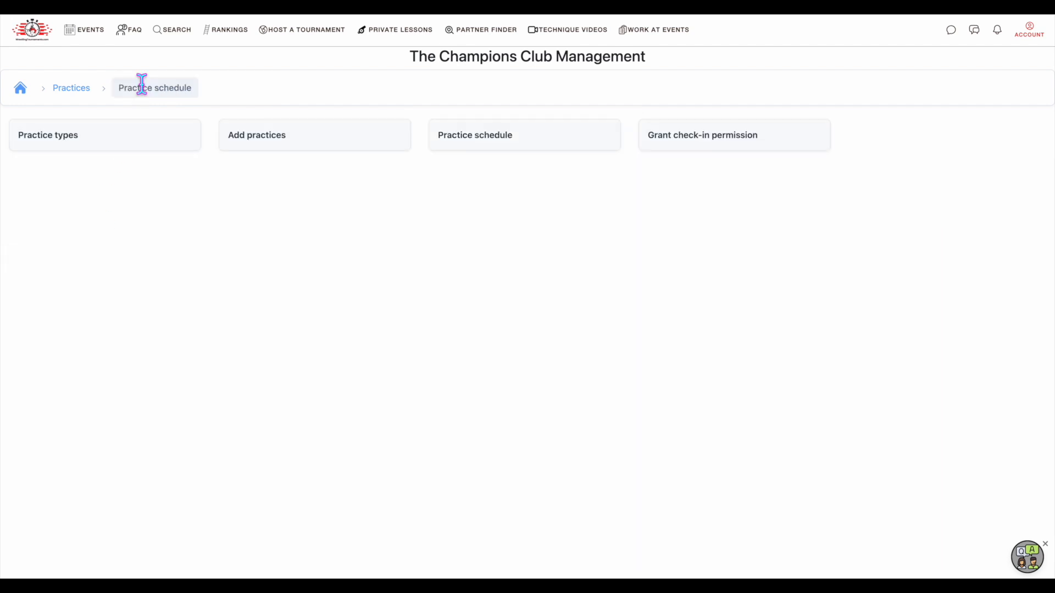
left_click(277, 150)
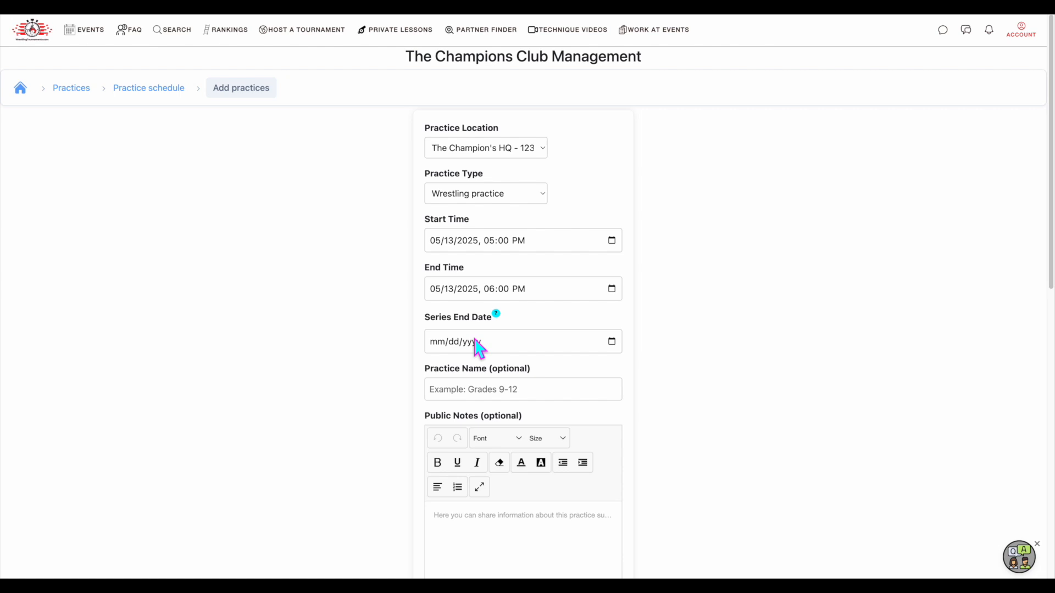
left_click(443, 343)
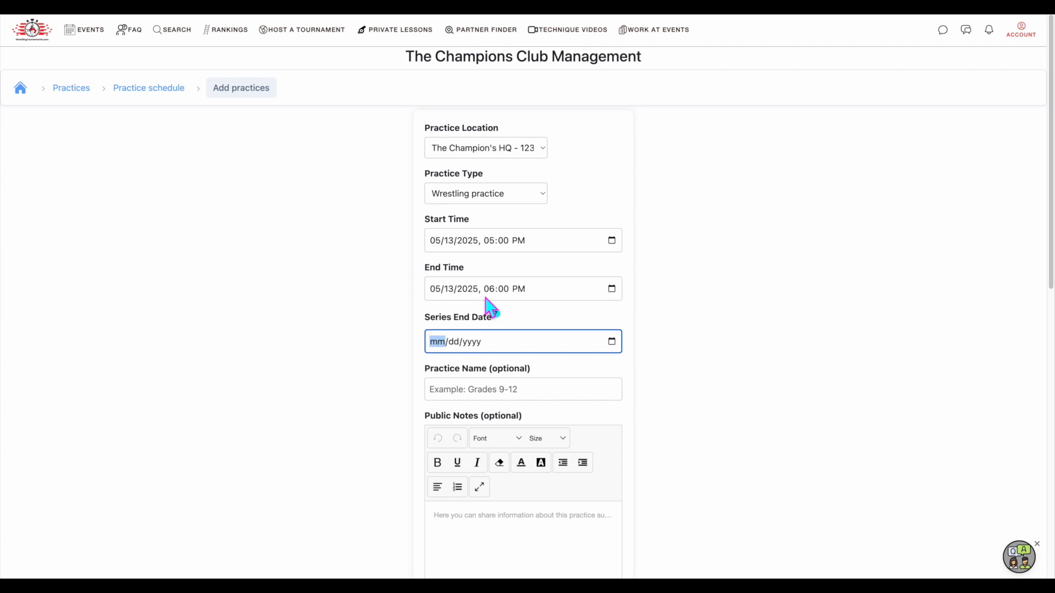
type("0512")
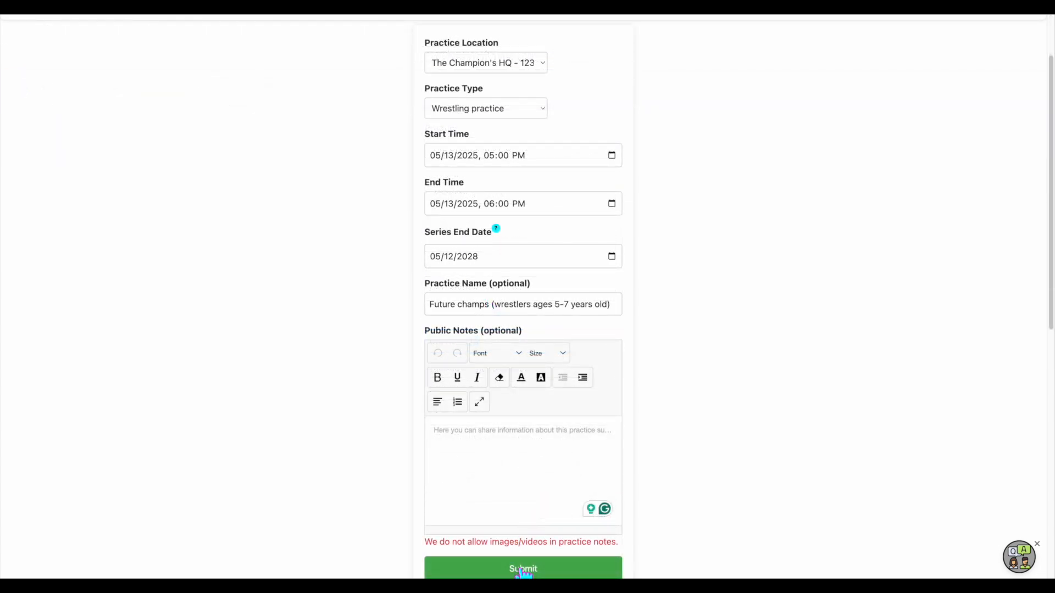
left_click(523, 571)
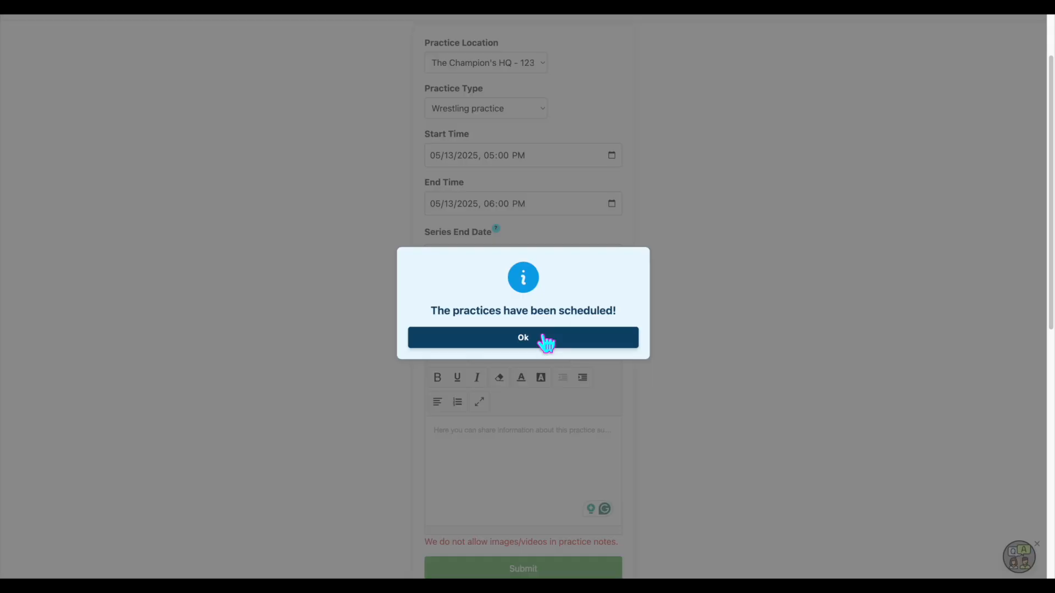
left_click(547, 342)
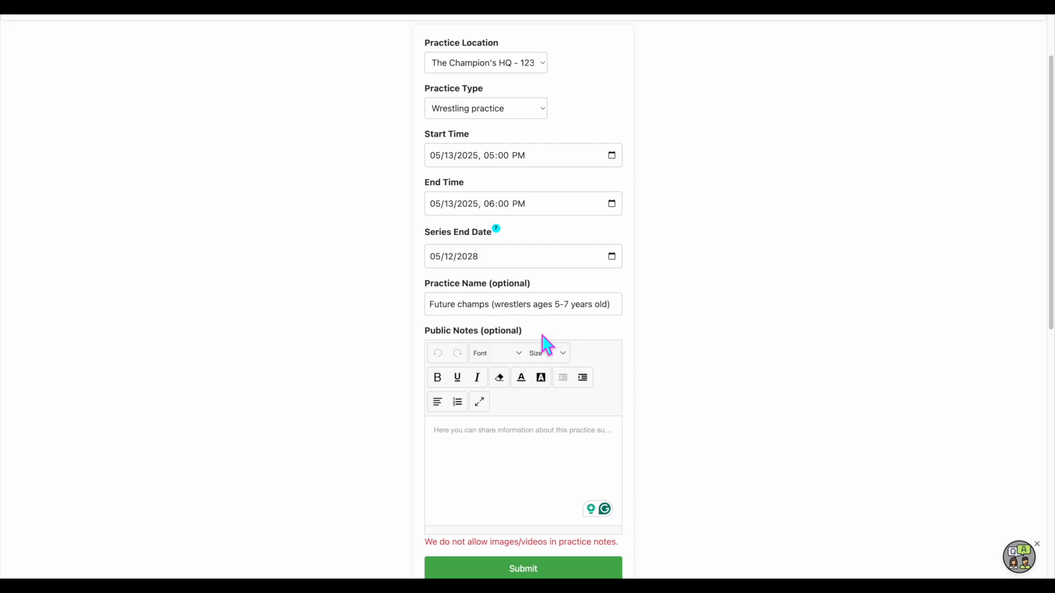
scroll(294, 325, "down", 10)
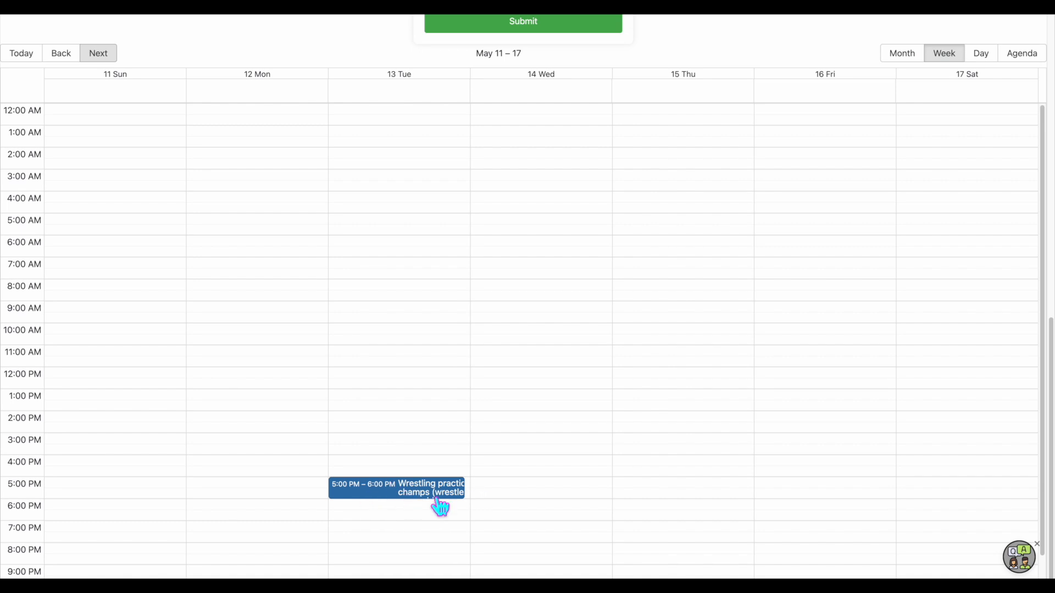
scroll(286, 242, "up", 10)
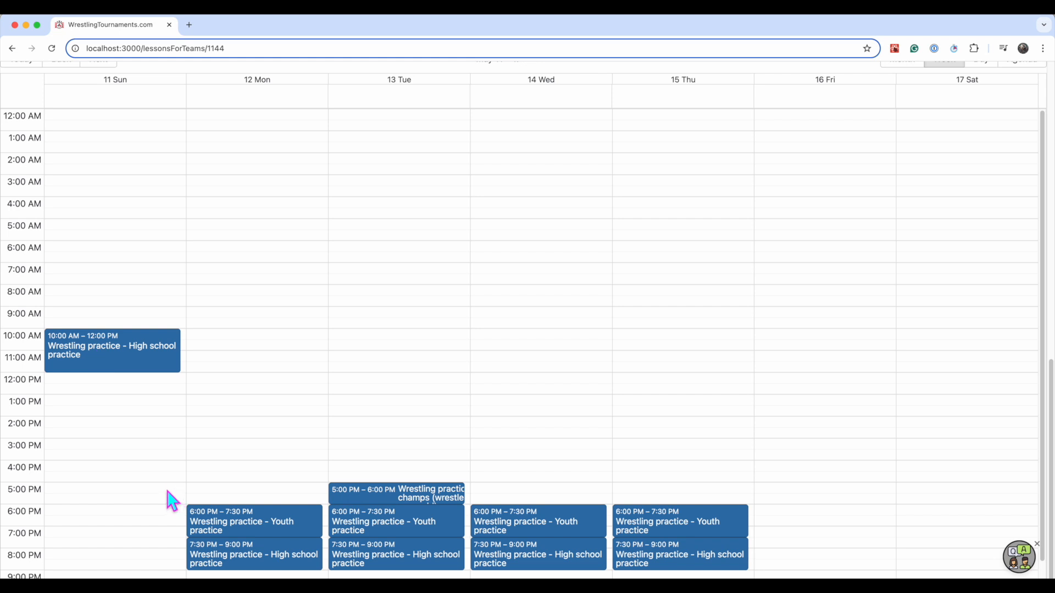
Cancel only the Sunday 05/11/2025 High school practice from 10:00 am to 12:00 pm and confirm the cancellation
left_click(113, 350)
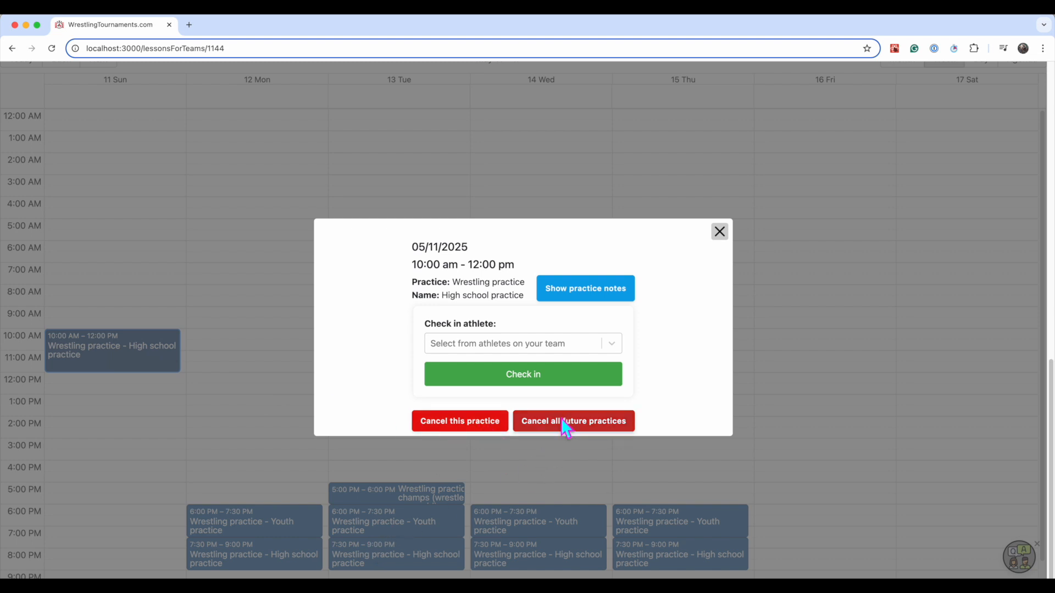
left_click(473, 421)
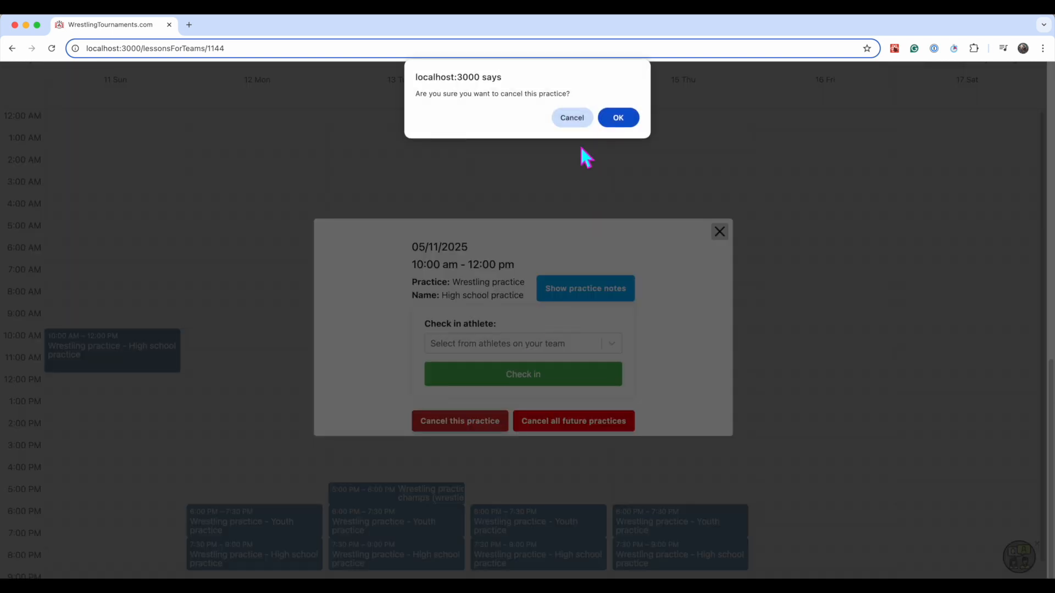
left_click(613, 116)
left_click(622, 115)
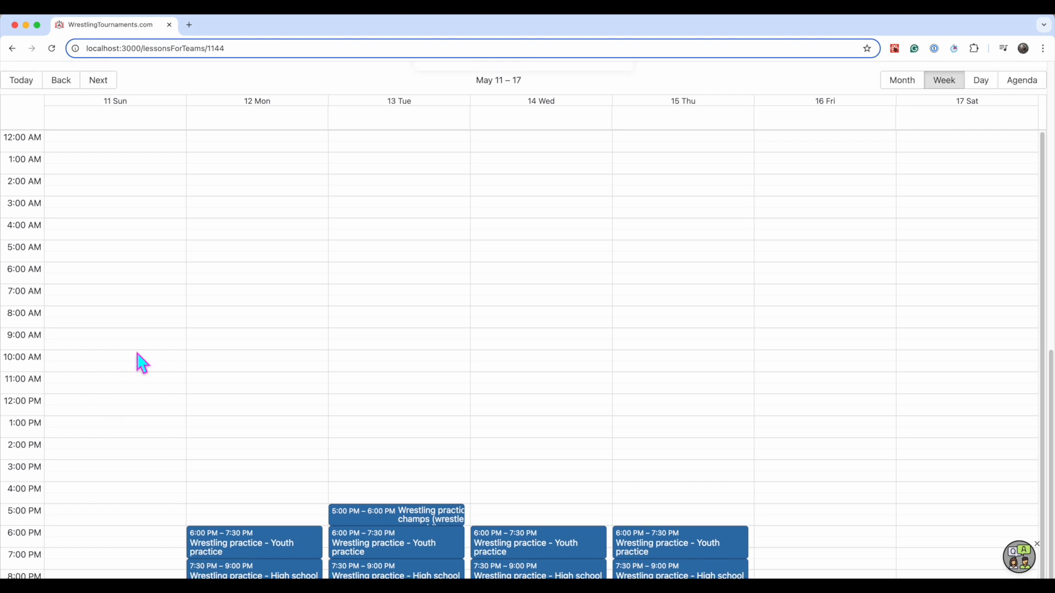
Cancel the Sunday 05/18/2025 10:00 am High school practice together with all future practices in its series, and check the following weeks
scroll(137, 354, "up", 4)
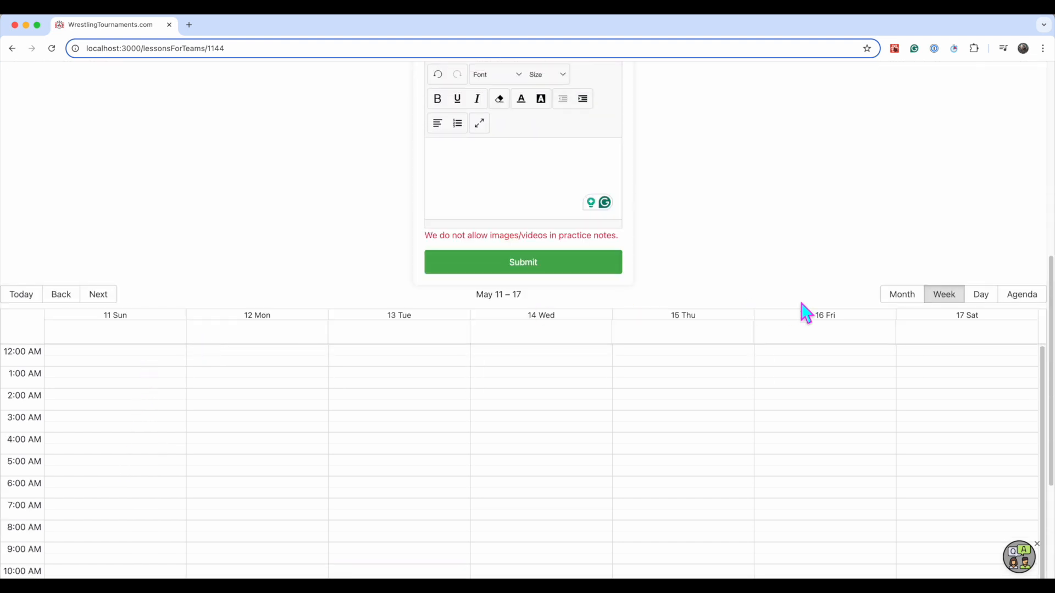
left_click(98, 295)
scroll(114, 384, "down", 4)
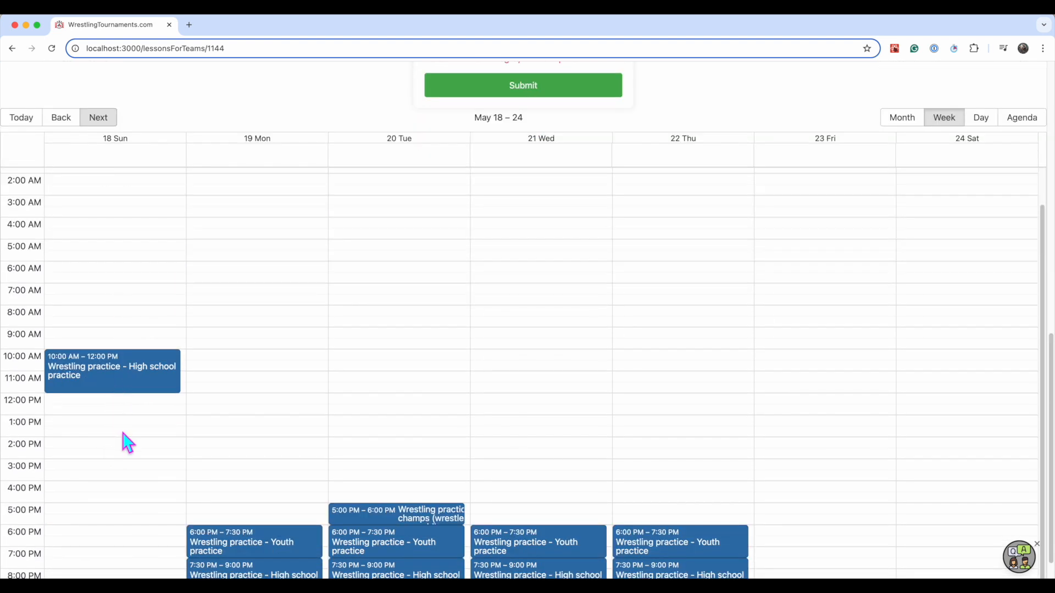
left_click(122, 378)
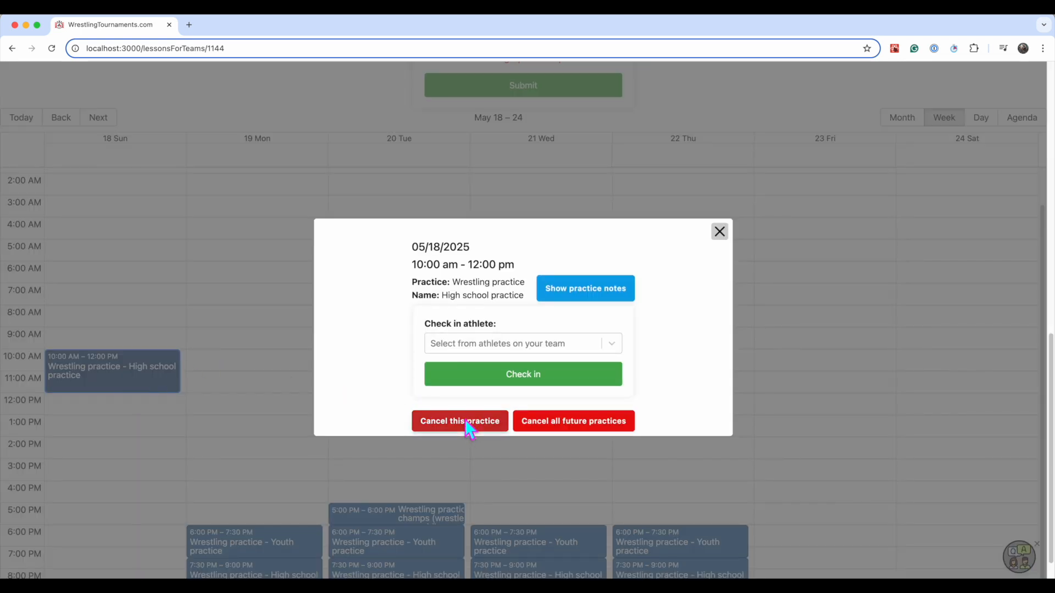
left_click(566, 421)
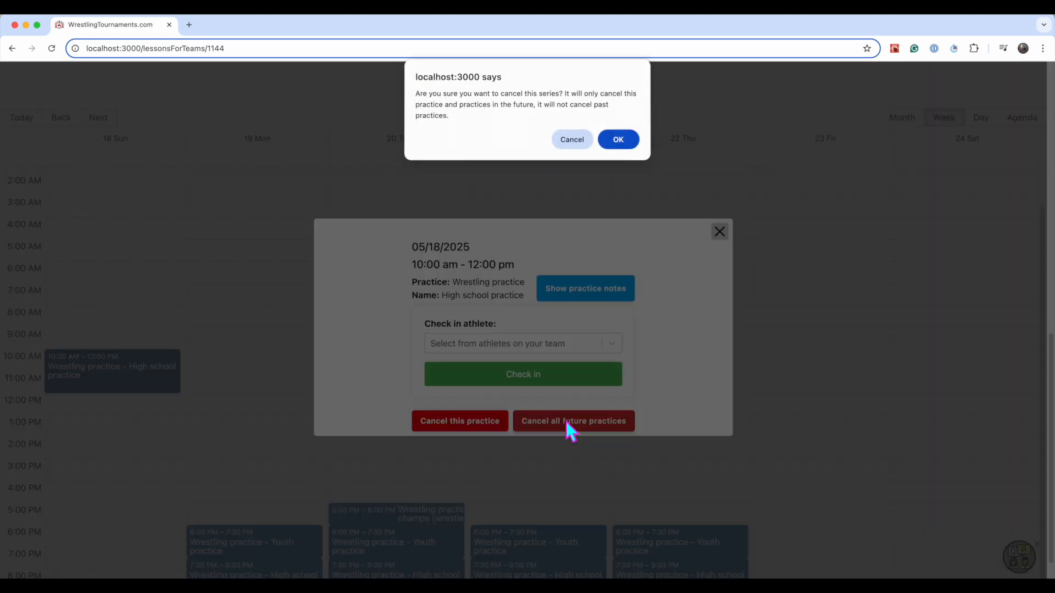
left_click(619, 140)
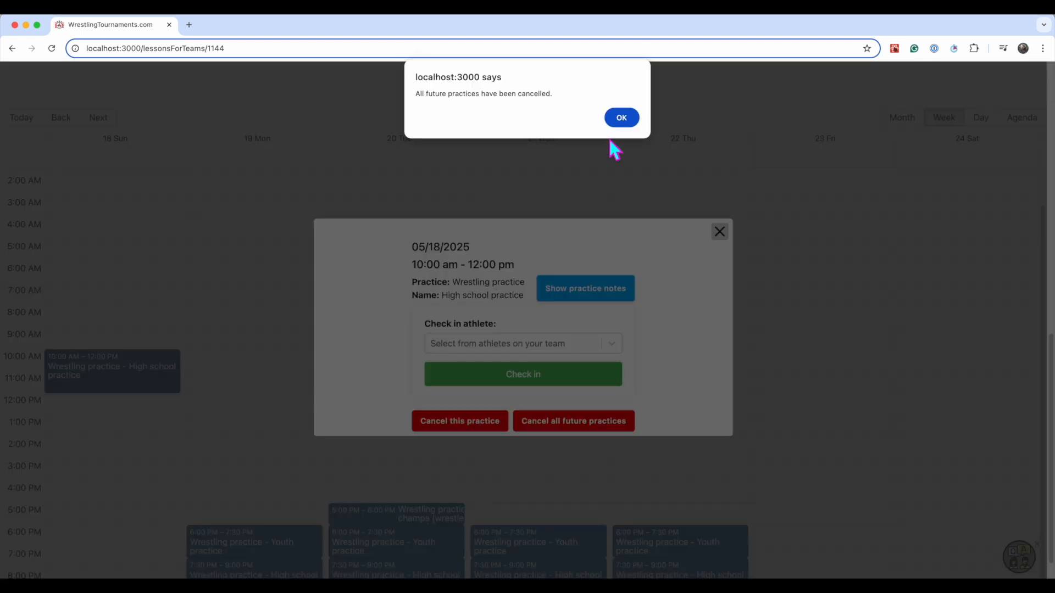
left_click(622, 118)
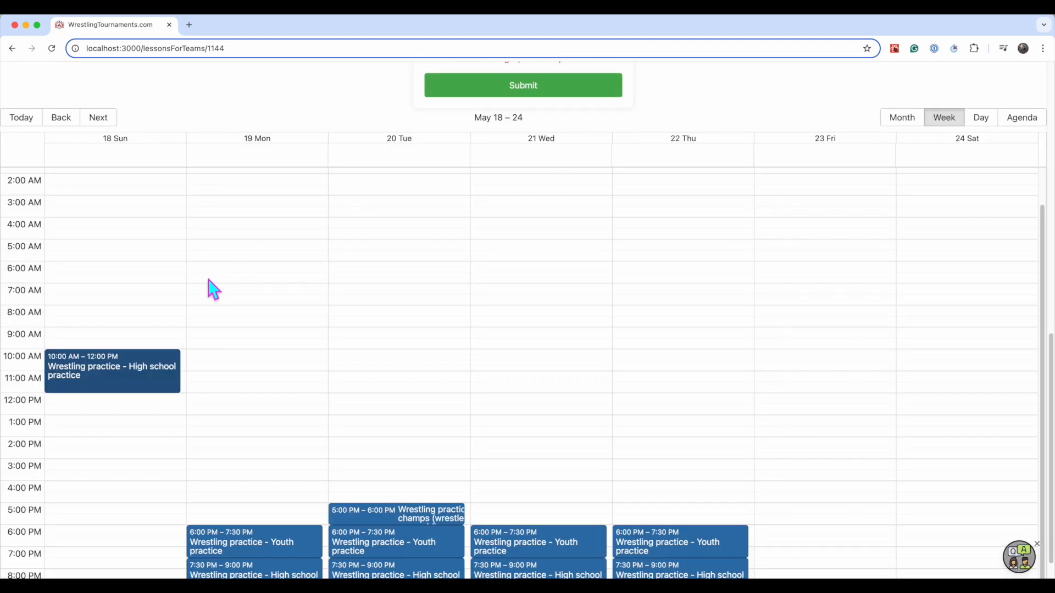
left_click(103, 118)
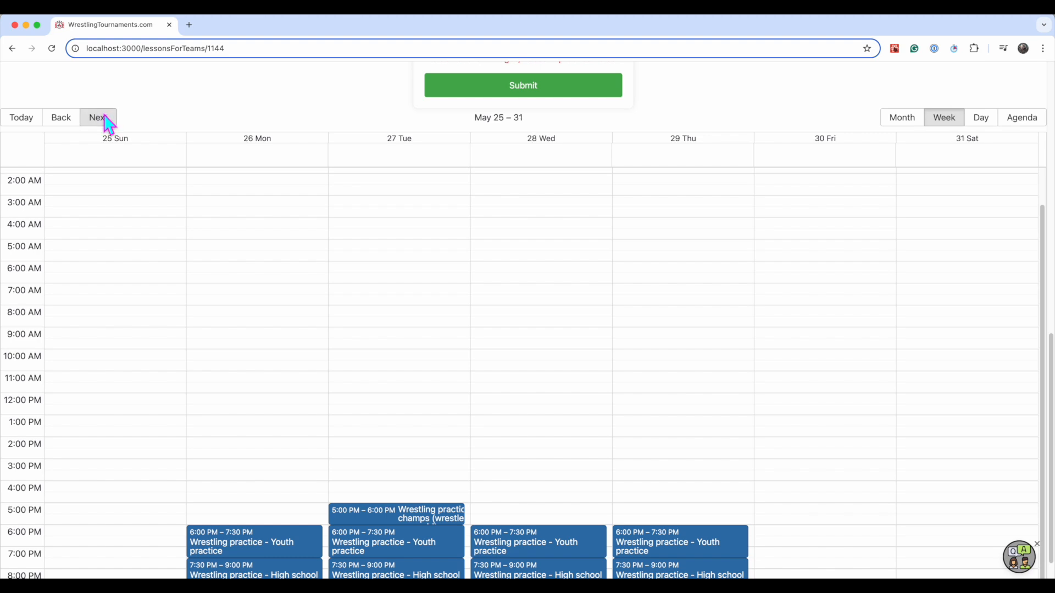
left_click(100, 117)
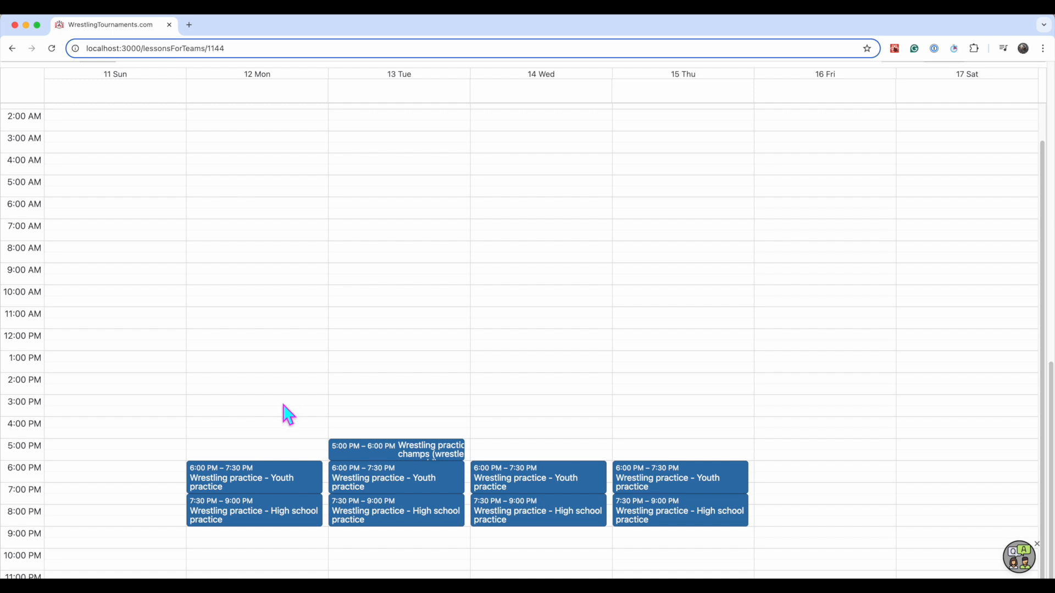
Return from adding practices to the club's Practices overview
scroll(266, 408, "up", 20)
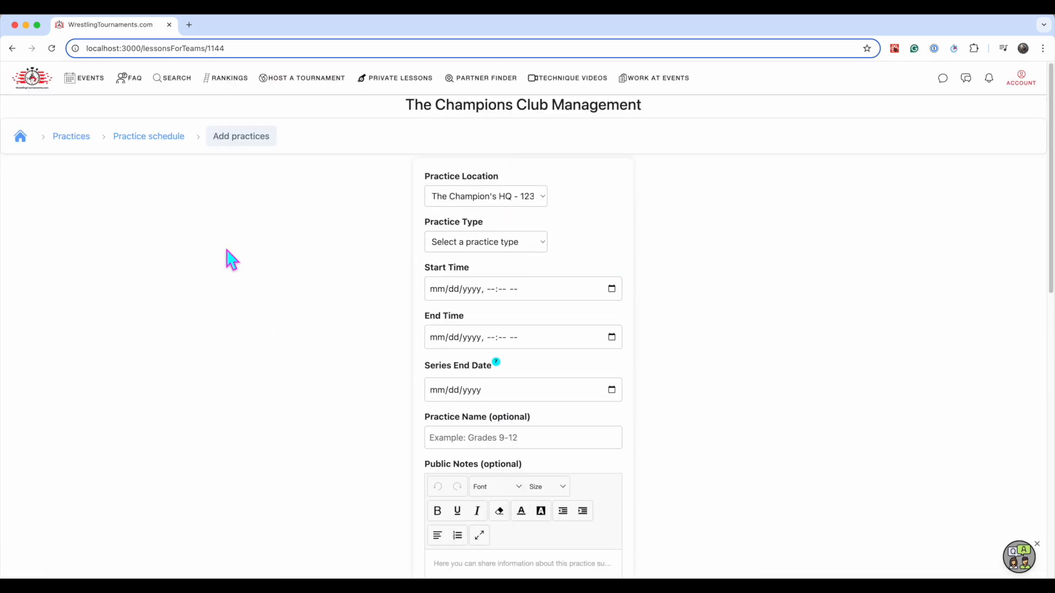
left_click(72, 137)
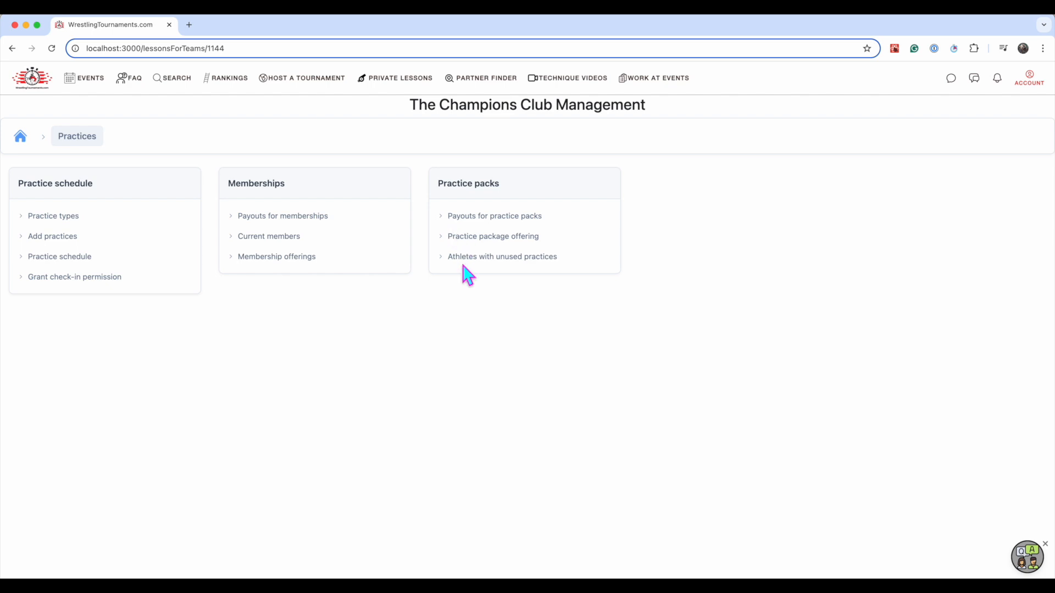
Open the club's membership offerings and name a new membership "1 Month unlimited", including all practice types
left_click(330, 229)
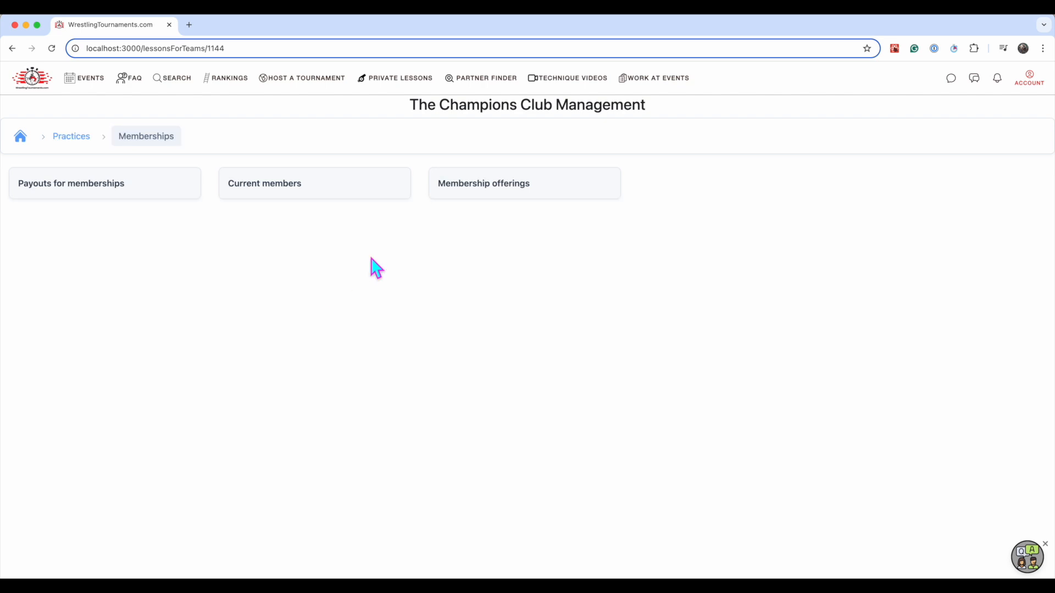
left_click(491, 199)
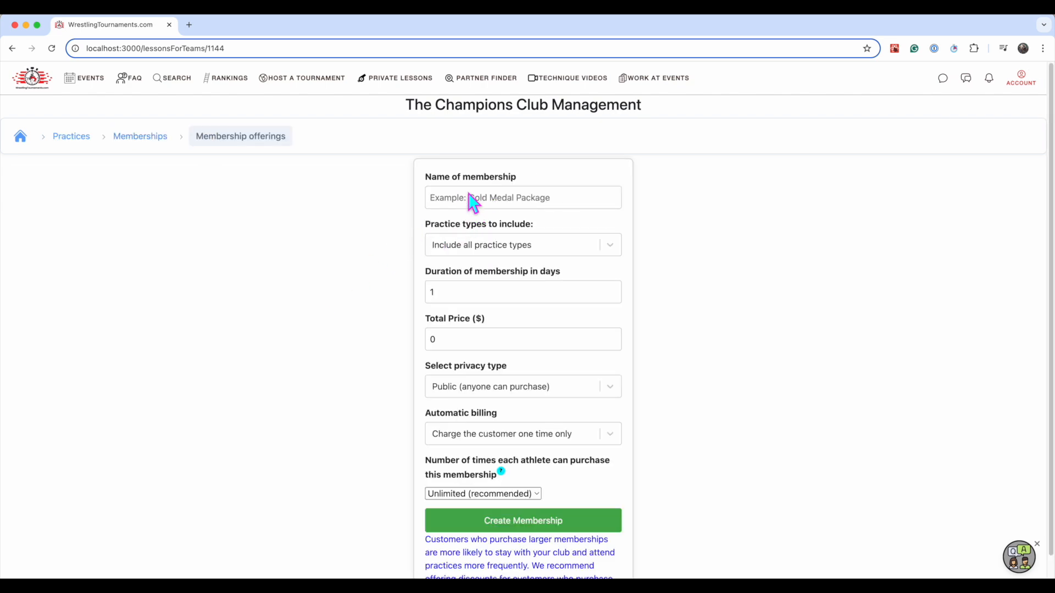
left_click(471, 203)
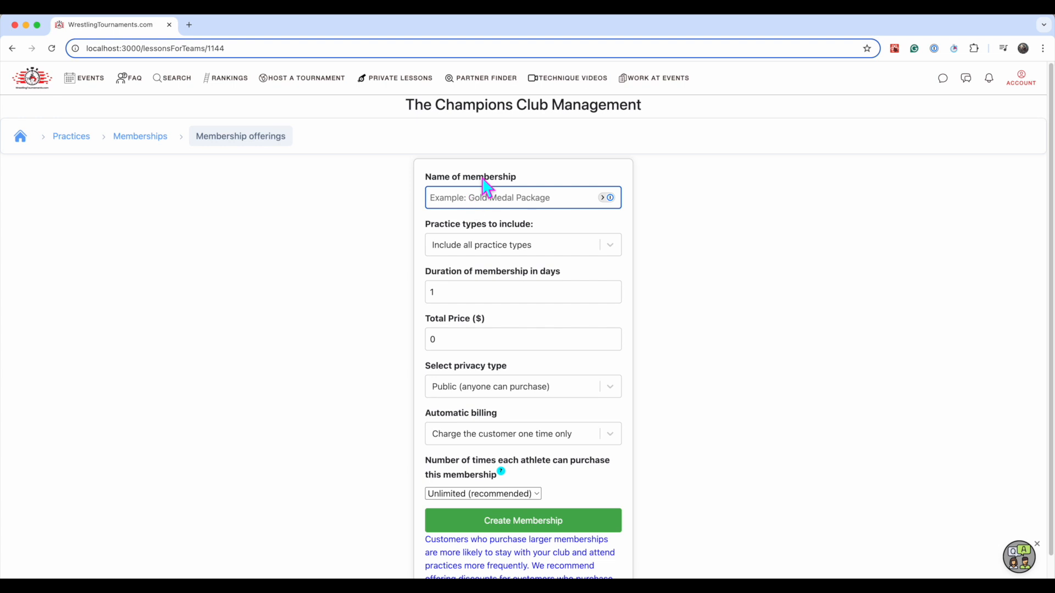
type("1 Month")
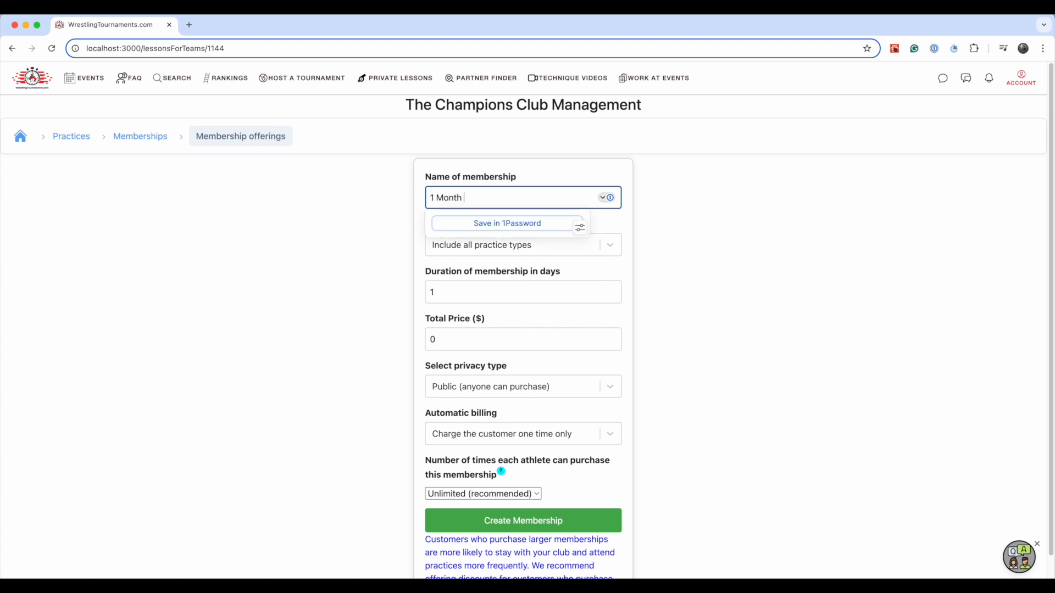
key("Tab")
key("Tab")
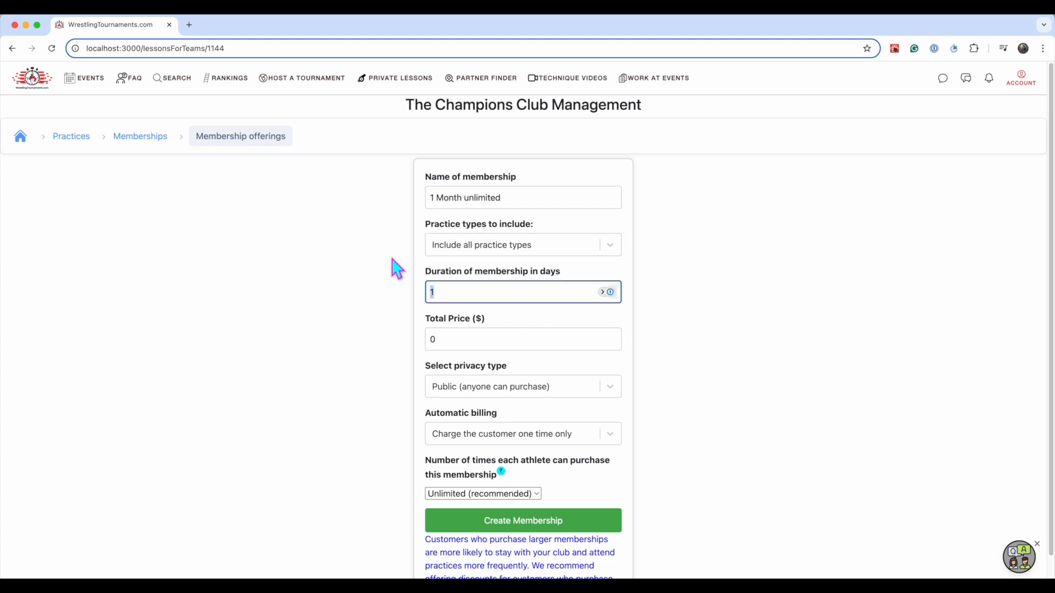
Set the membership's duration to 30 days and its total price to $100, and create it
type("30")
key("Tab")
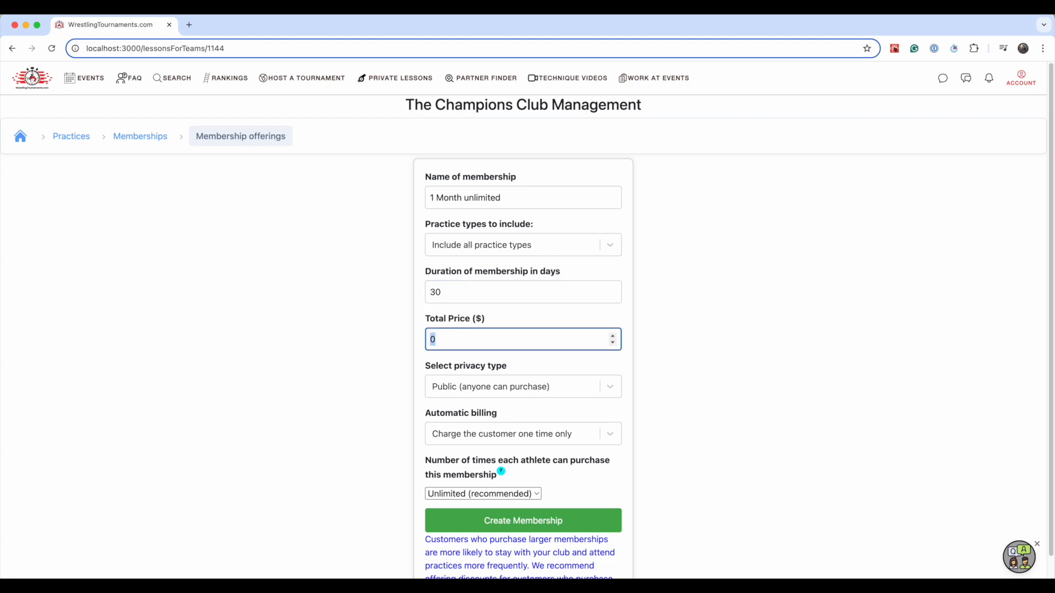
type("100")
left_click(388, 283)
scroll(387, 286, "down", 2)
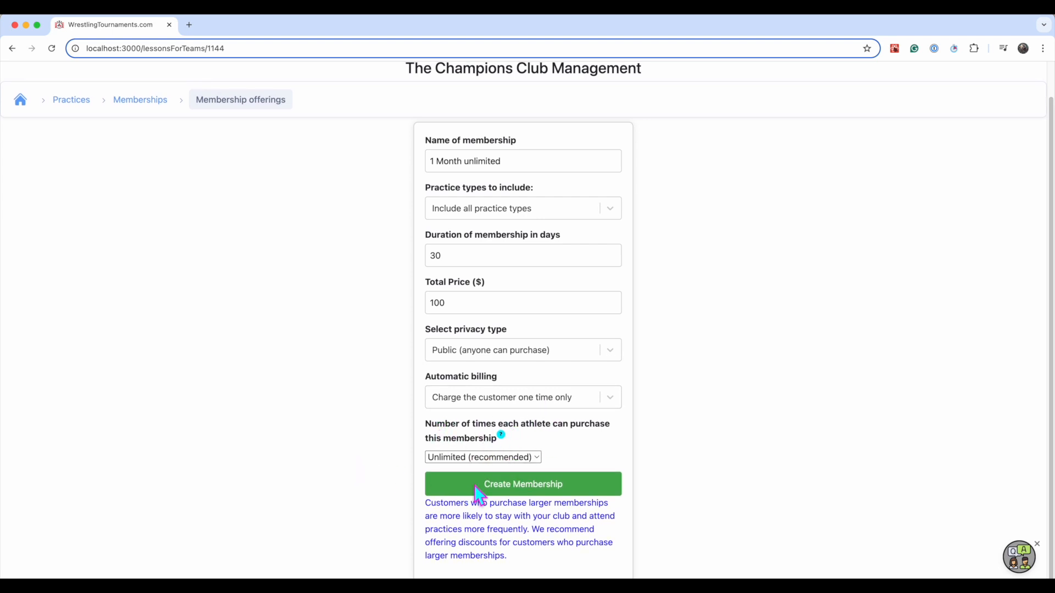
left_click(496, 484)
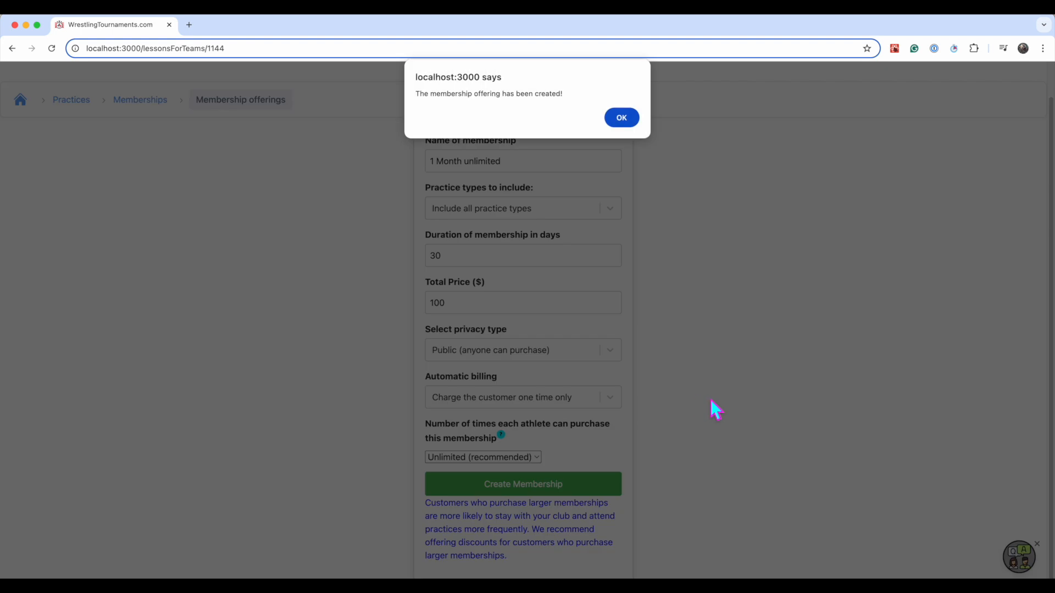
key("Return")
Create a "3 Month unlimited" membership with a 90-day duration and a total price of $250
scroll(348, 537, "down", 3)
scroll(360, 412, "up", 5)
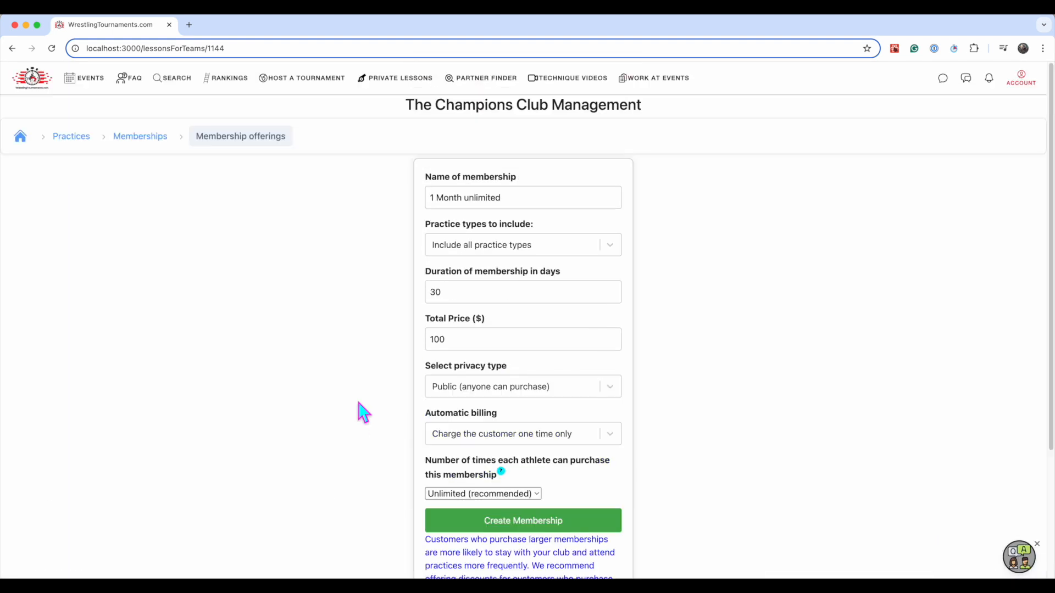
left_click(437, 201)
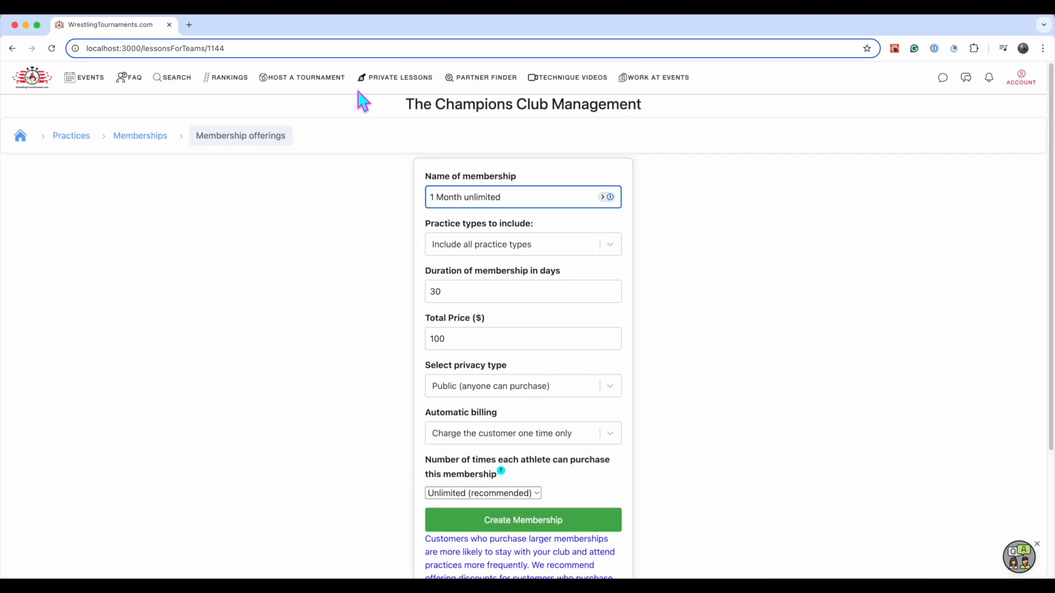
key("BackSpace")
type("3")
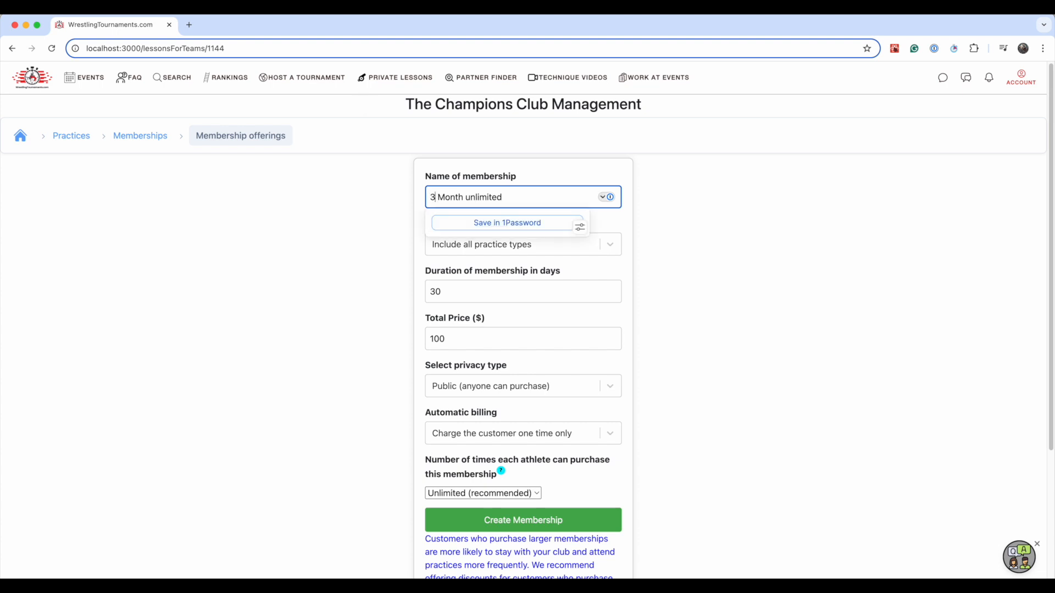
key("Tab")
key("Tab")
type("90")
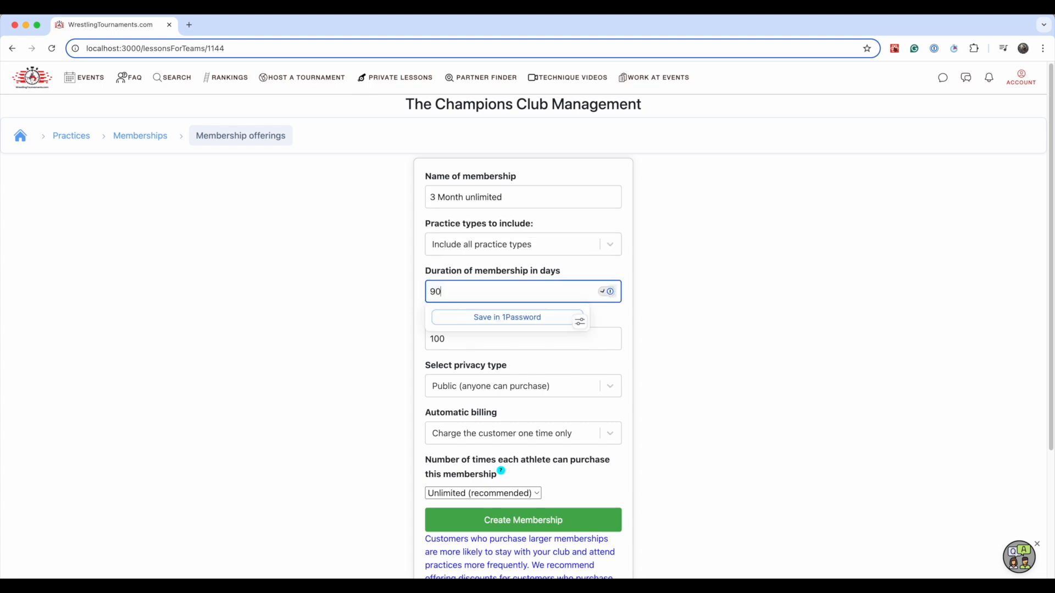
key("Tab")
Fill in another membership named "1 month automatic billing" with a 30-day duration and a total price of $90
key("shift+Tab")
key("shift+Tab")
key("shift+Tab")
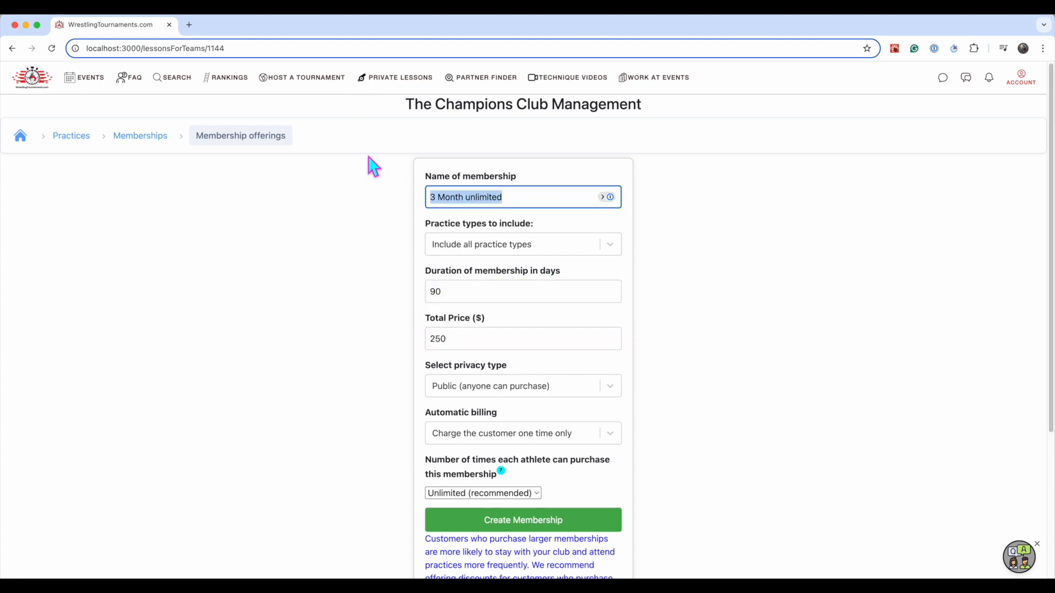
type("1")
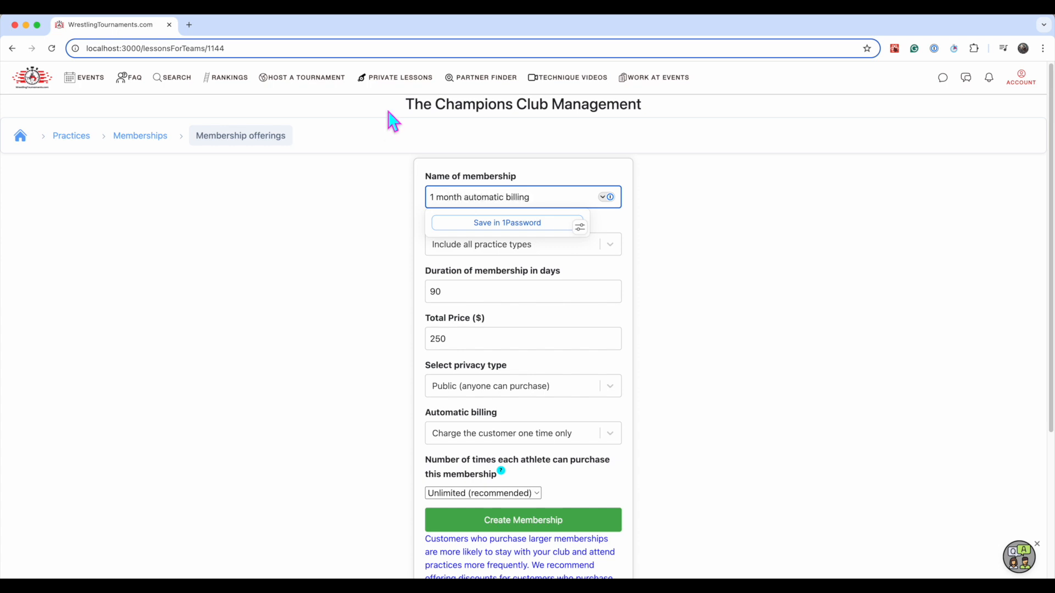
key("Tab")
key("Tab")
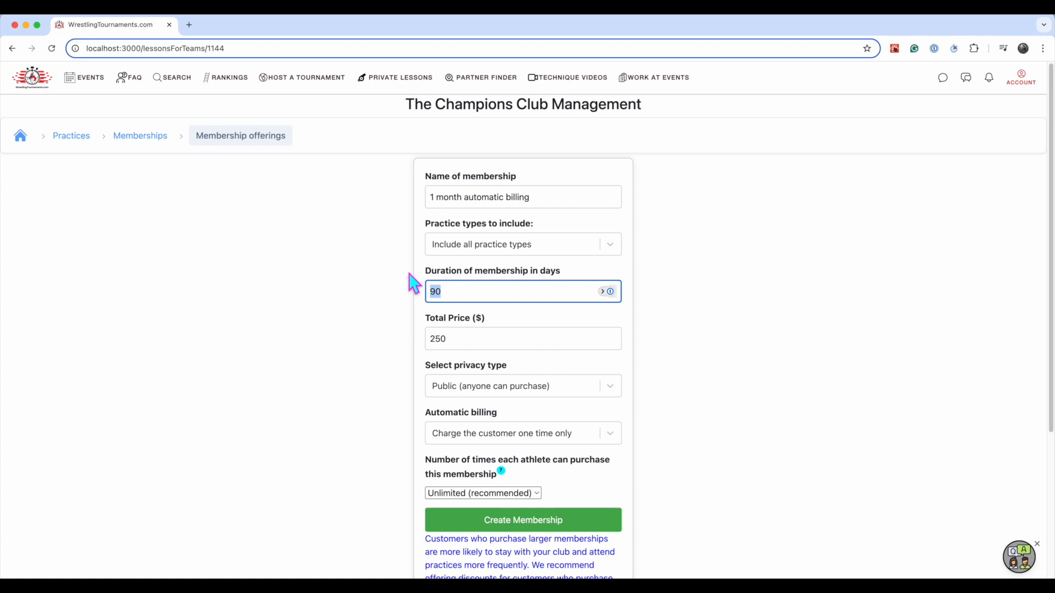
type("30")
key("Tab")
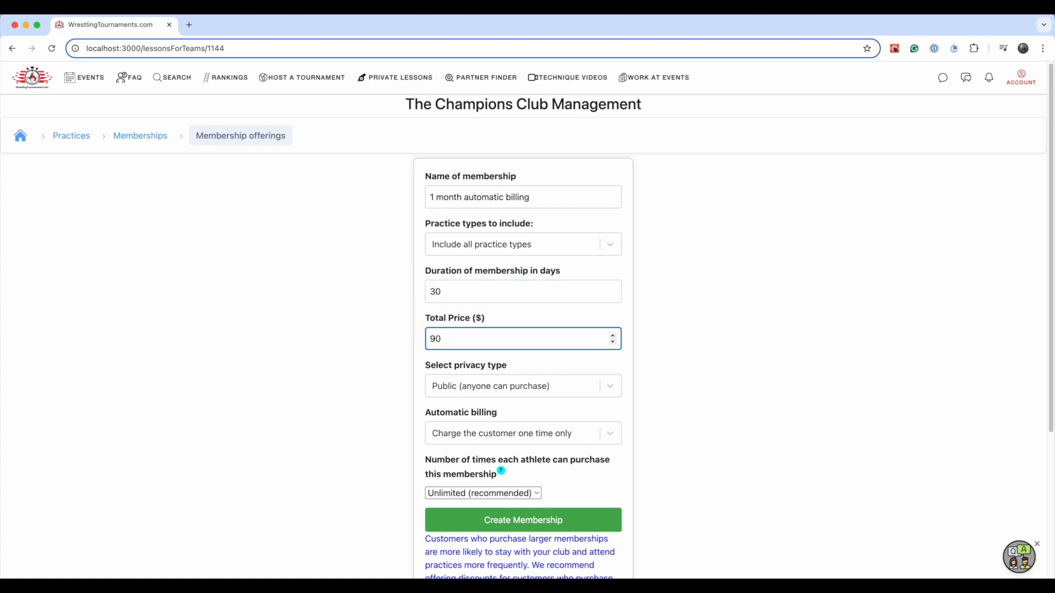
Set automatic billing to renew and charge the customer when the package expires, and create the membership
left_click(865, 314)
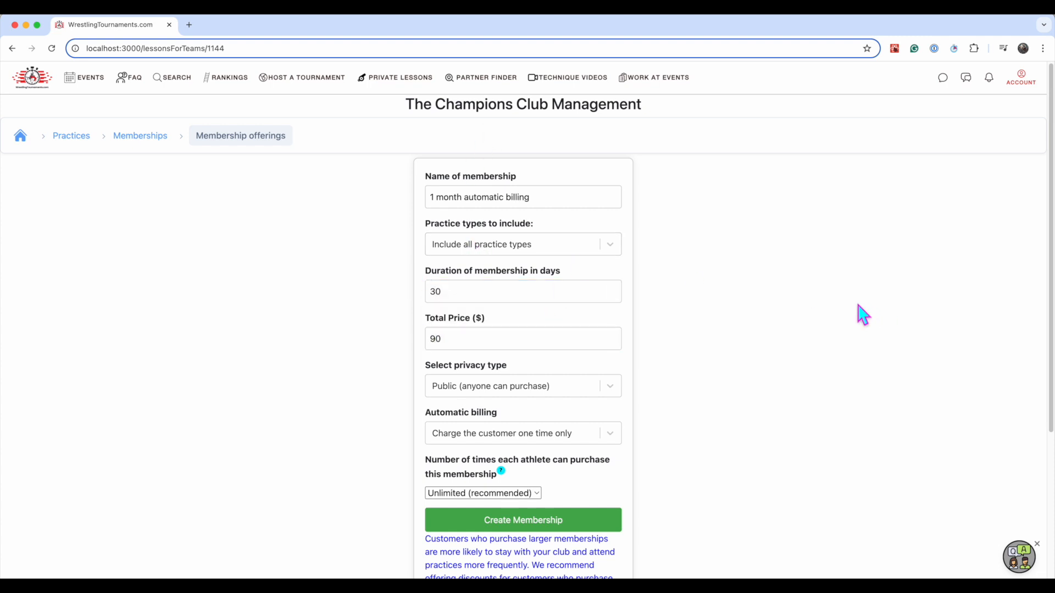
scroll(710, 255, "down", 2)
scroll(706, 246, "down", 2)
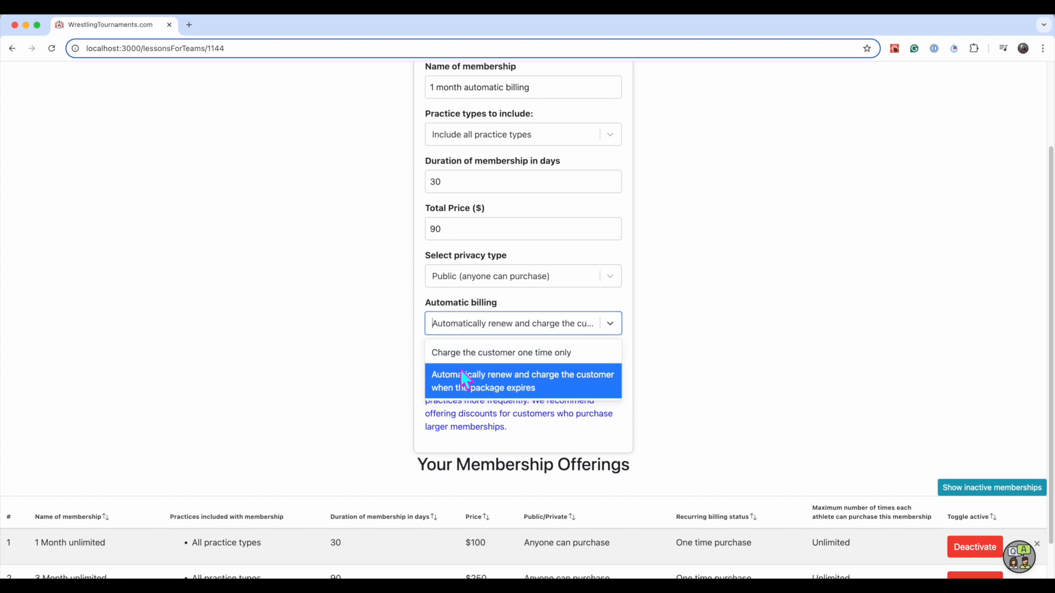
left_click(562, 395)
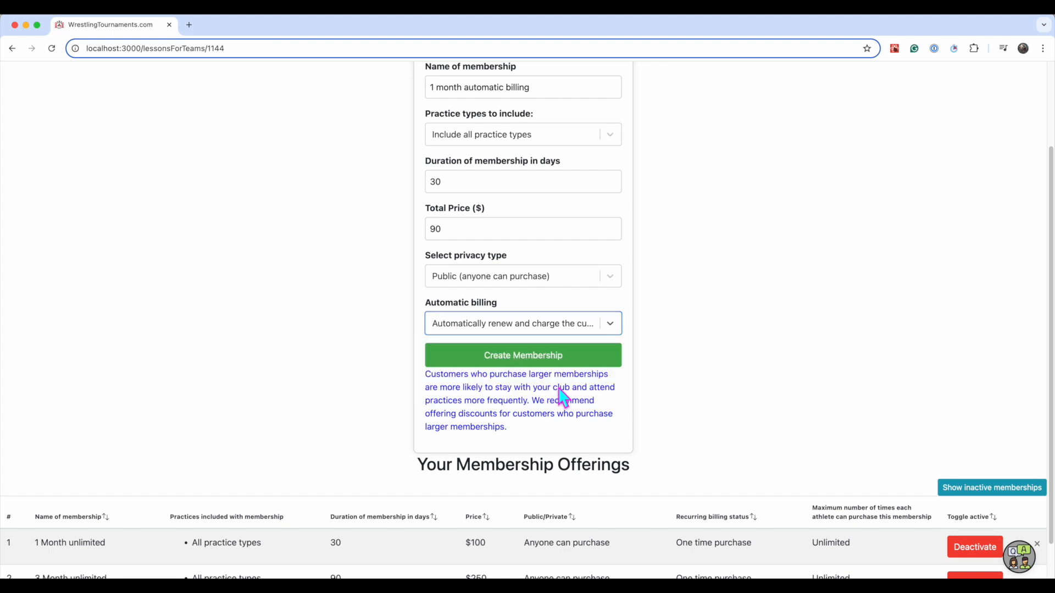
left_click(528, 360)
scroll(306, 197, "down", 4)
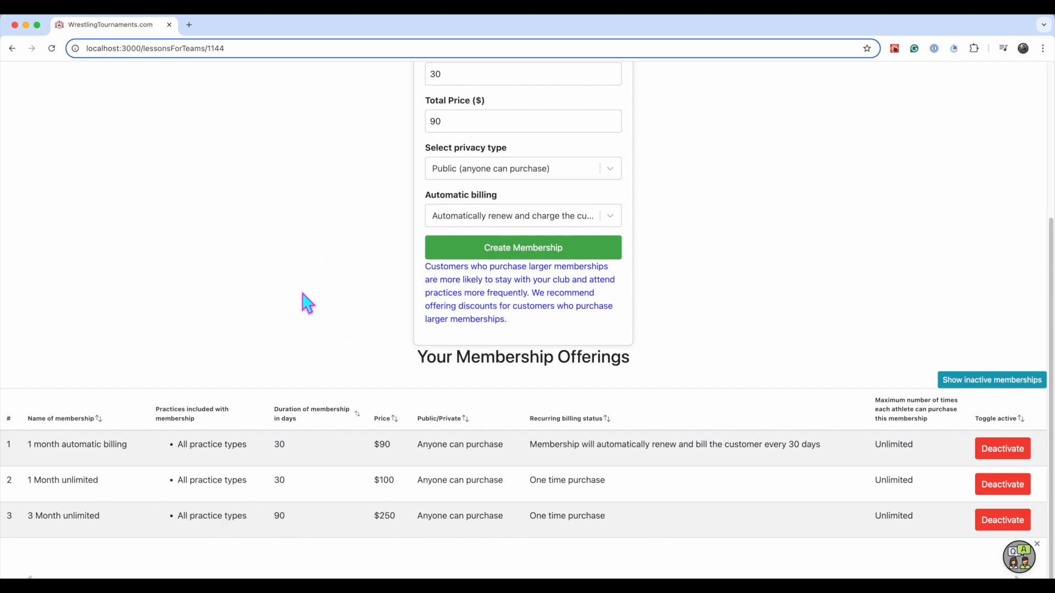
Create a private 30-day membership named "Free month" priced at $0, charging the customer one time only
scroll(308, 303, "up", 5)
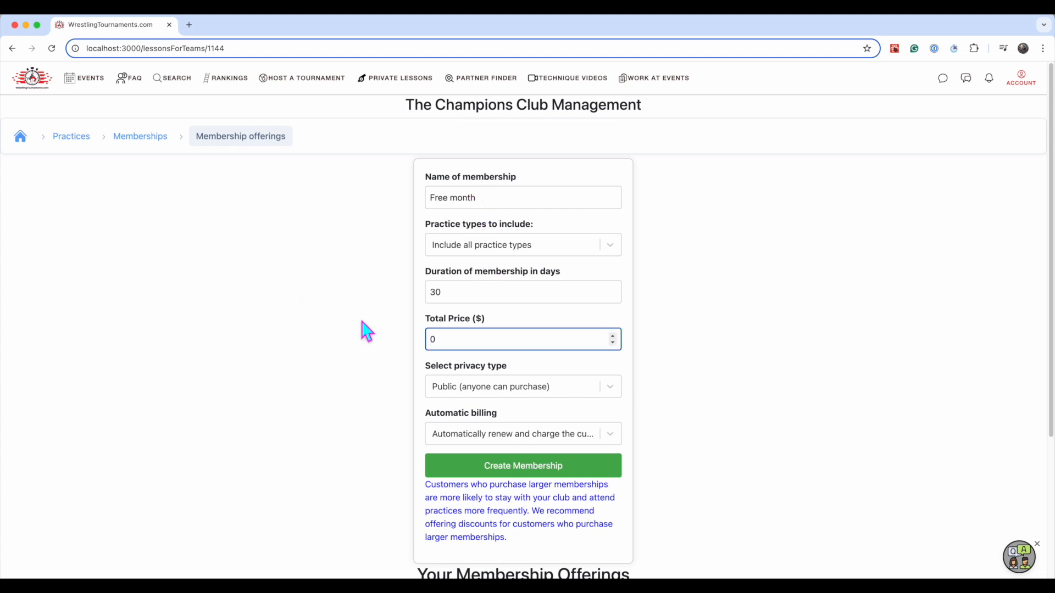
left_click(416, 345)
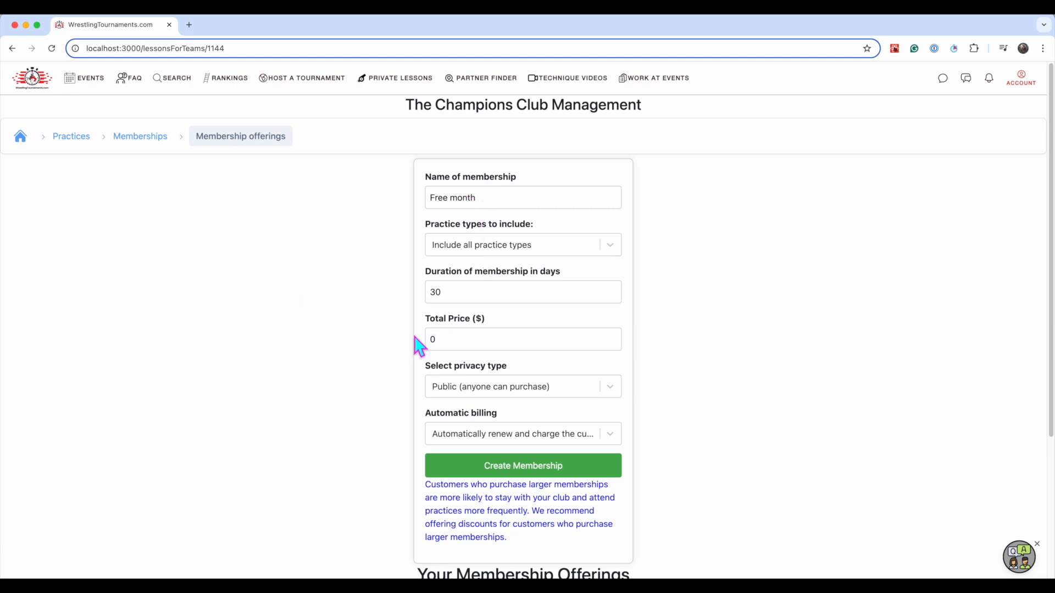
left_click(457, 392)
left_click(458, 453)
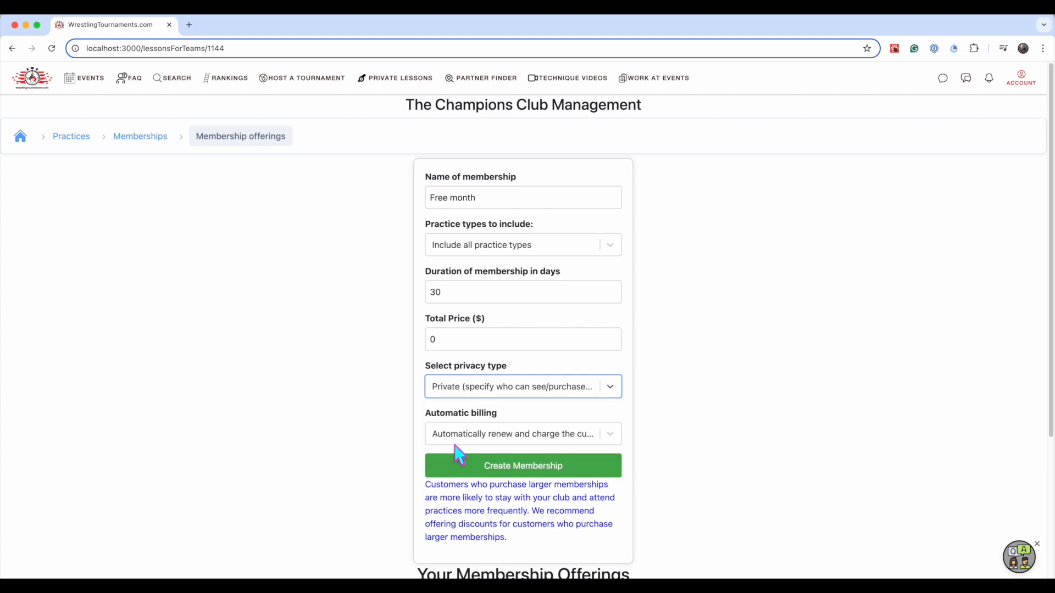
left_click(456, 439)
left_click(456, 465)
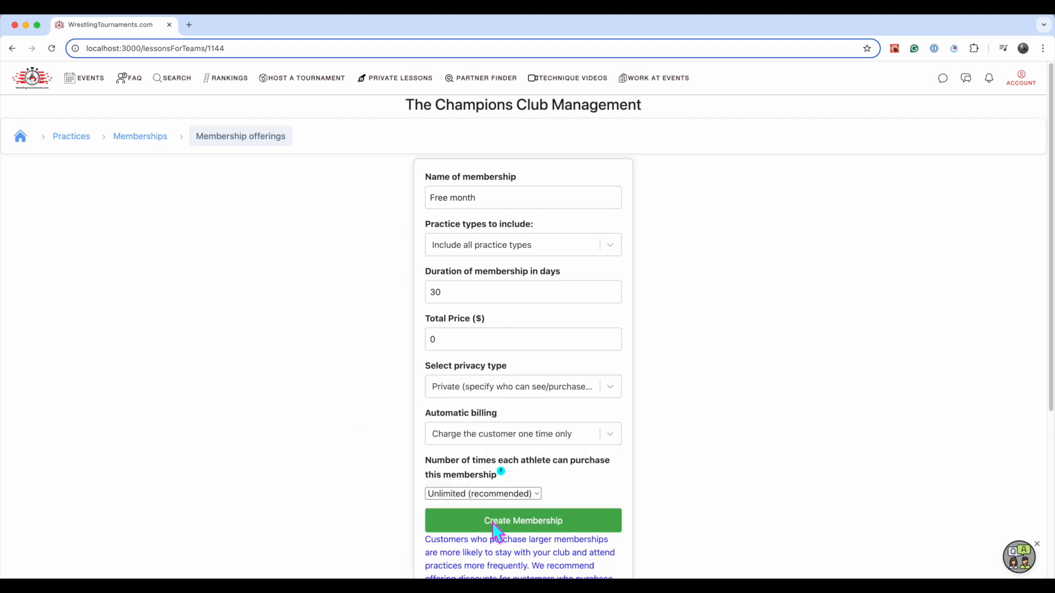
left_click(493, 518)
left_click(627, 123)
Add an athlete by name to the people allowed to purchase the Free month membership
scroll(434, 466, "down", 6)
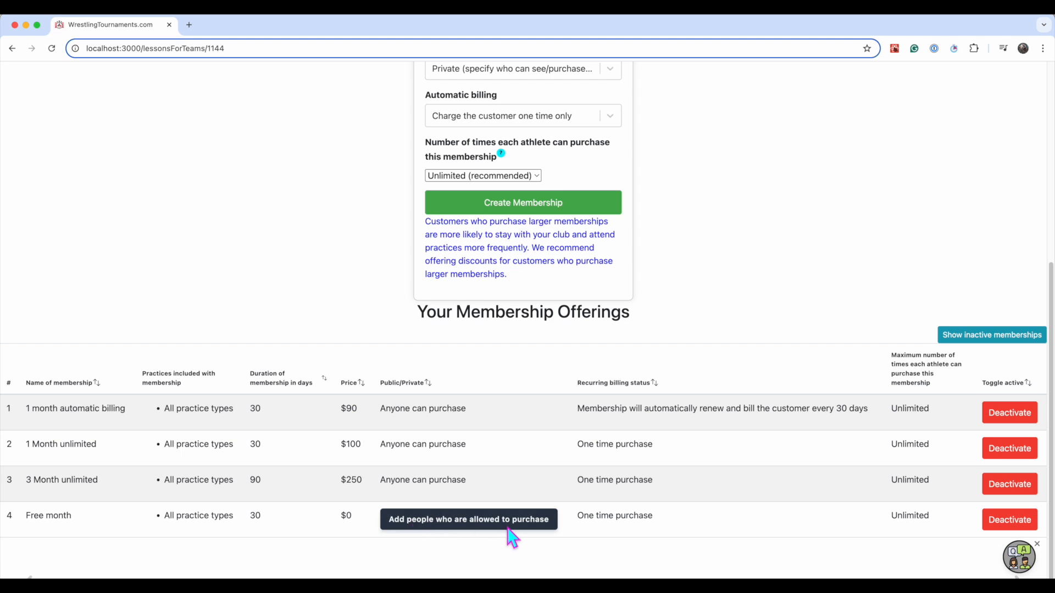
left_click(477, 521)
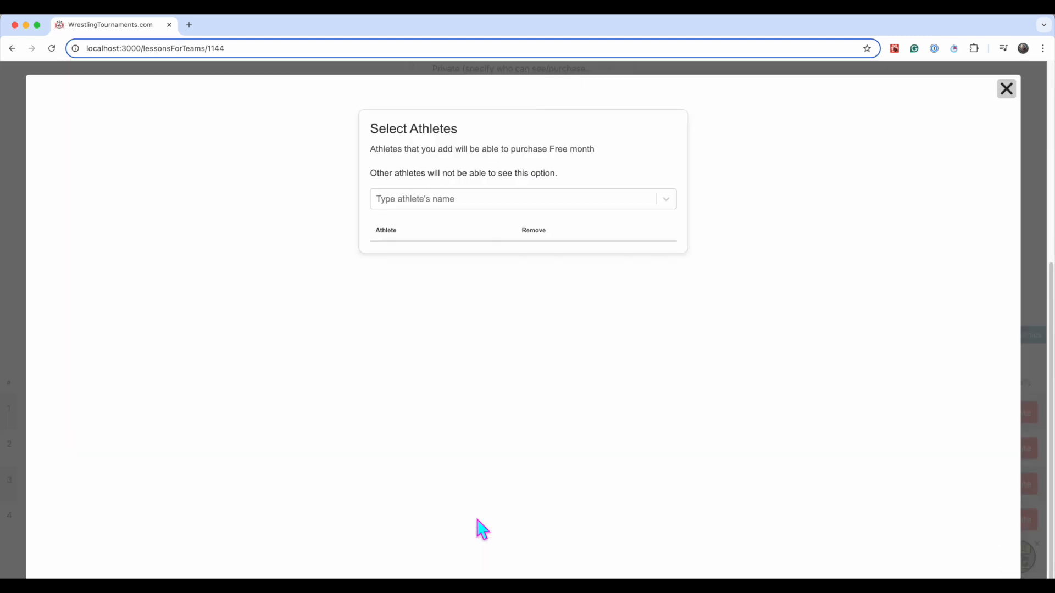
left_click(461, 199)
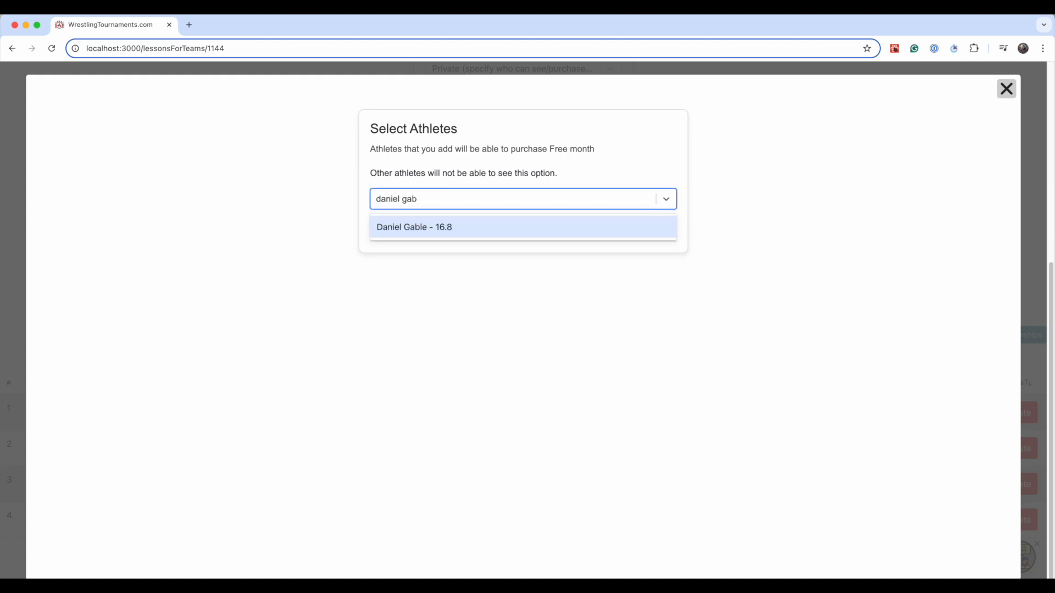
key("Return")
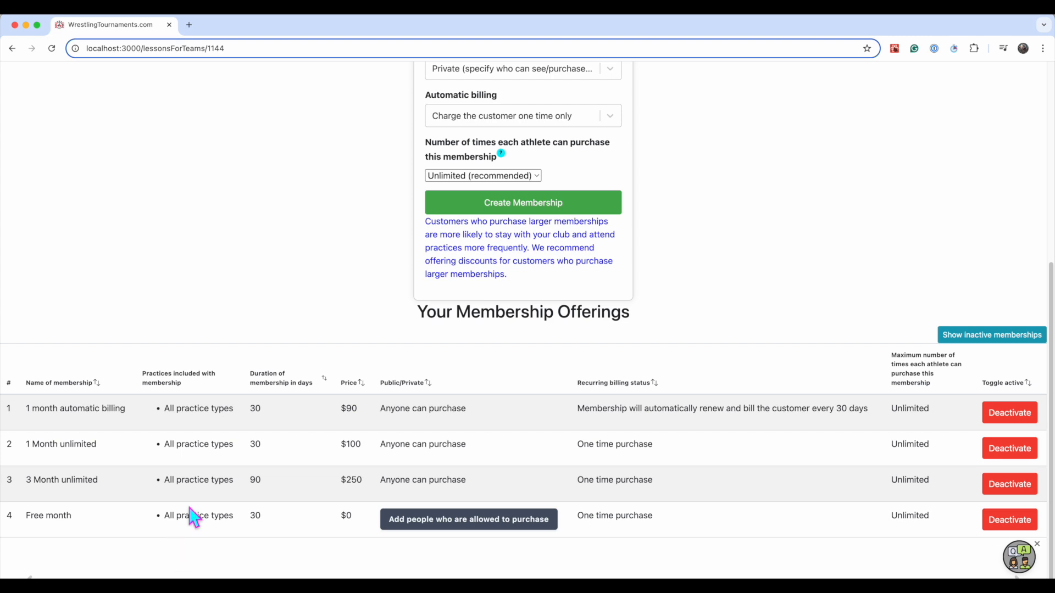
left_click_drag(27, 516, 88, 530)
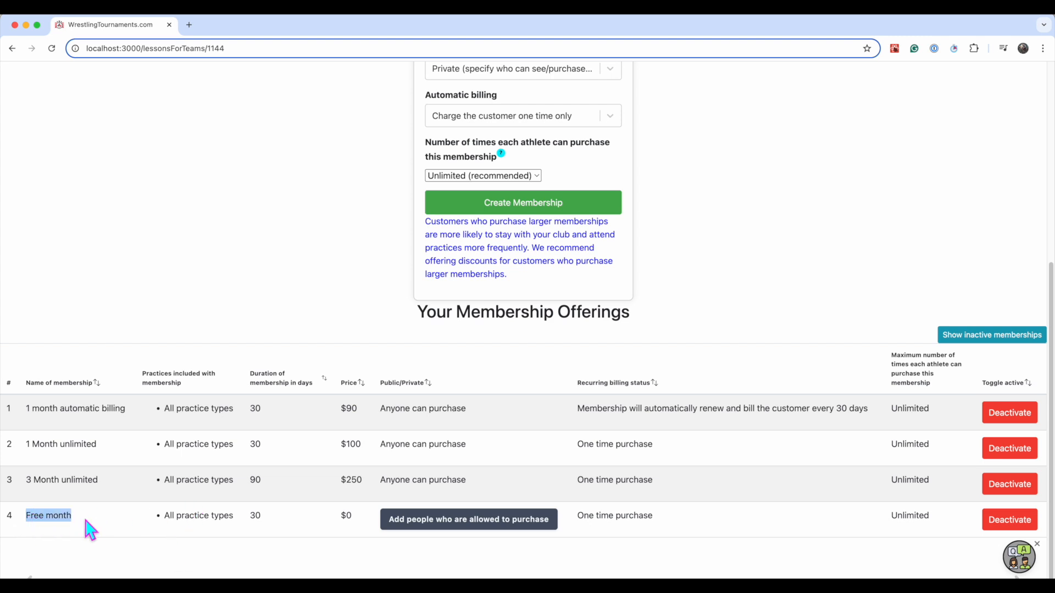
left_click(91, 530)
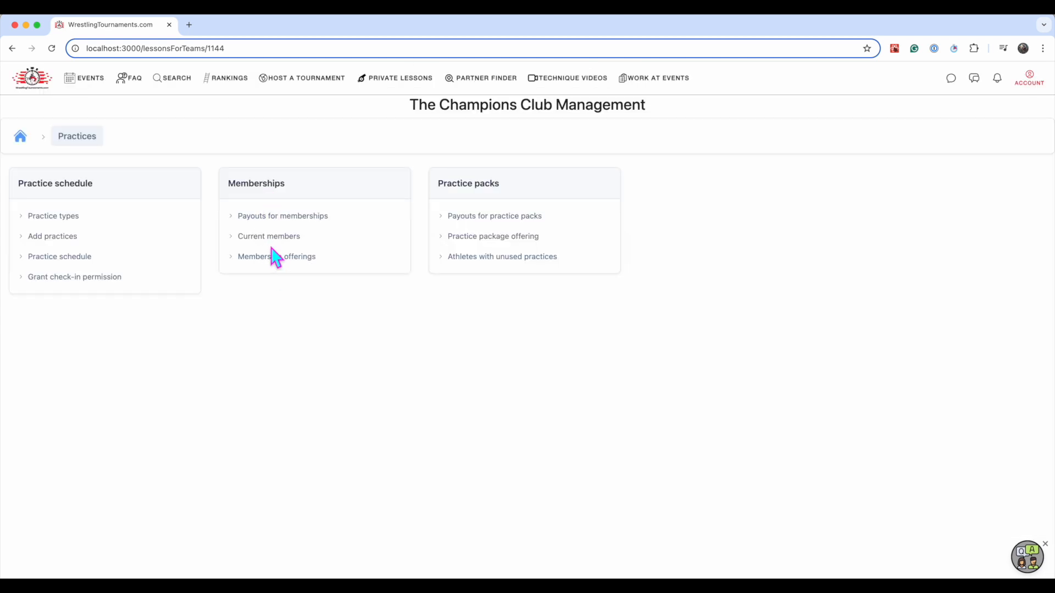
Fill in a new practice package offering named "Free trial class" with 1 practice included at a total price of $0
left_click(521, 215)
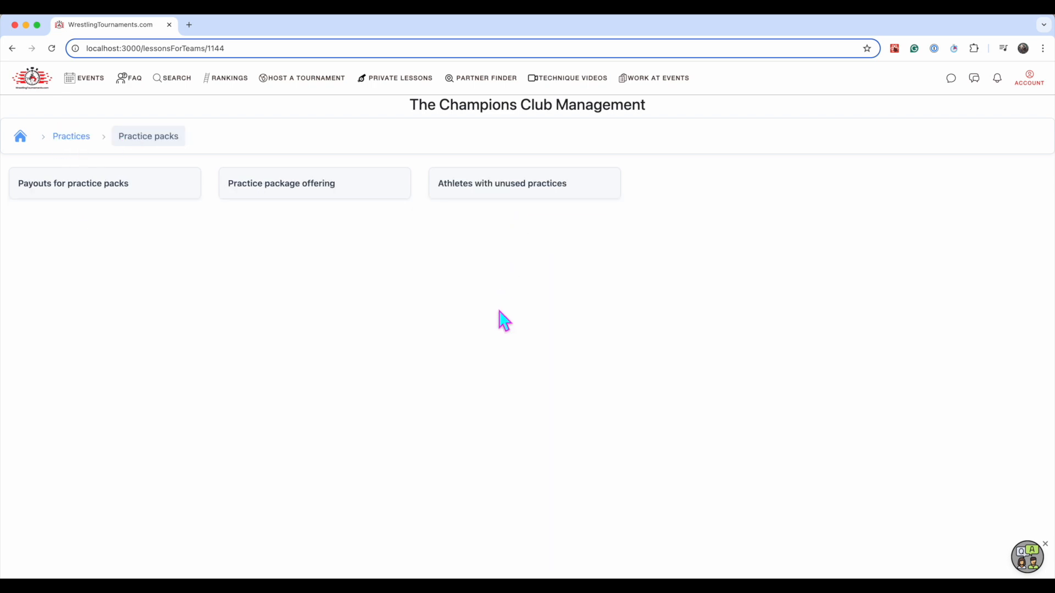
left_click(292, 201)
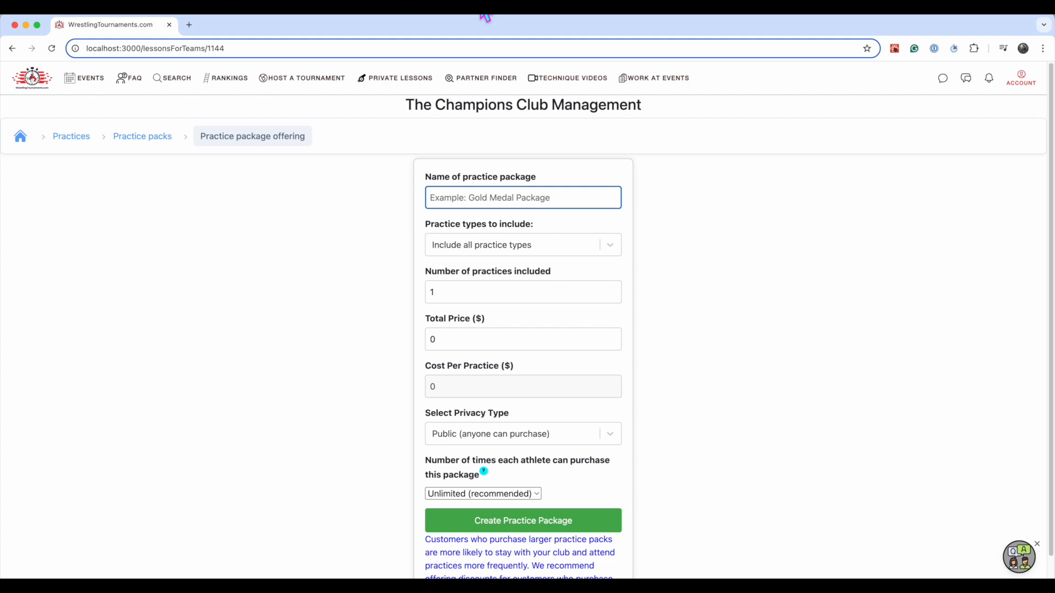
type("Free trial")
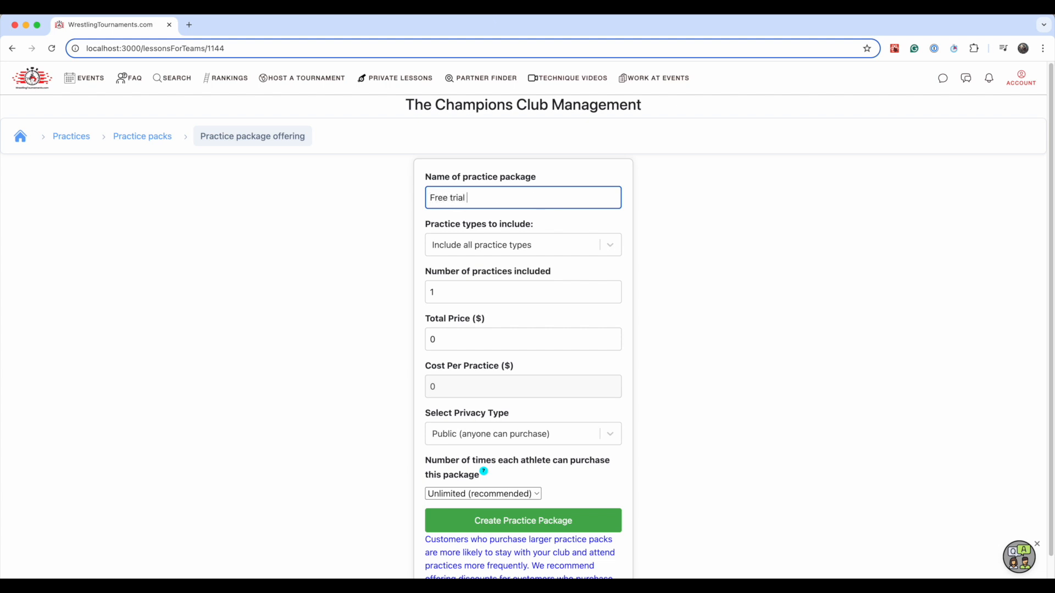
type(" class")
left_click(464, 294)
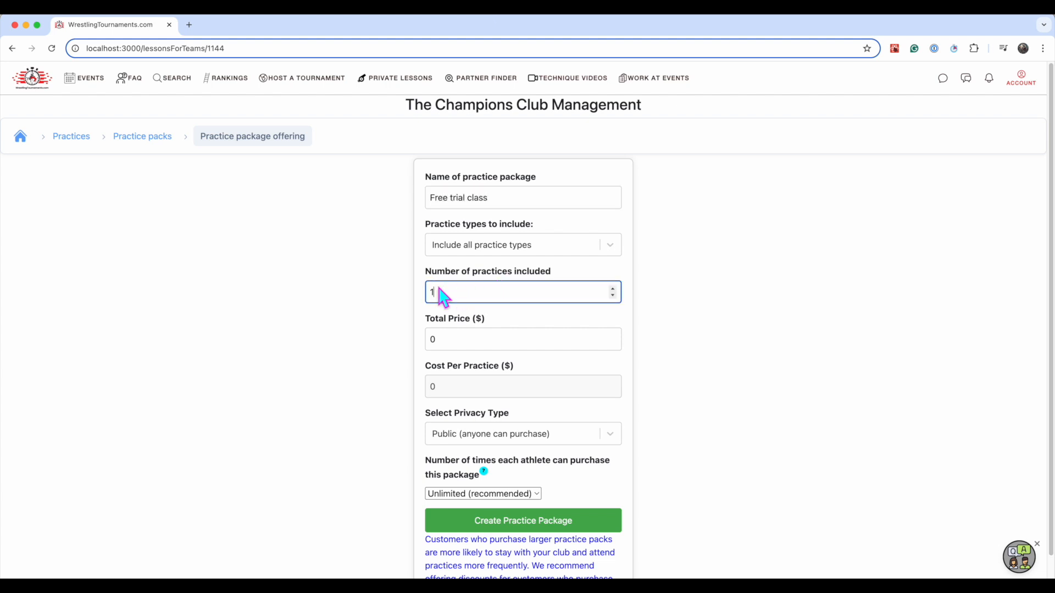
left_click(449, 343)
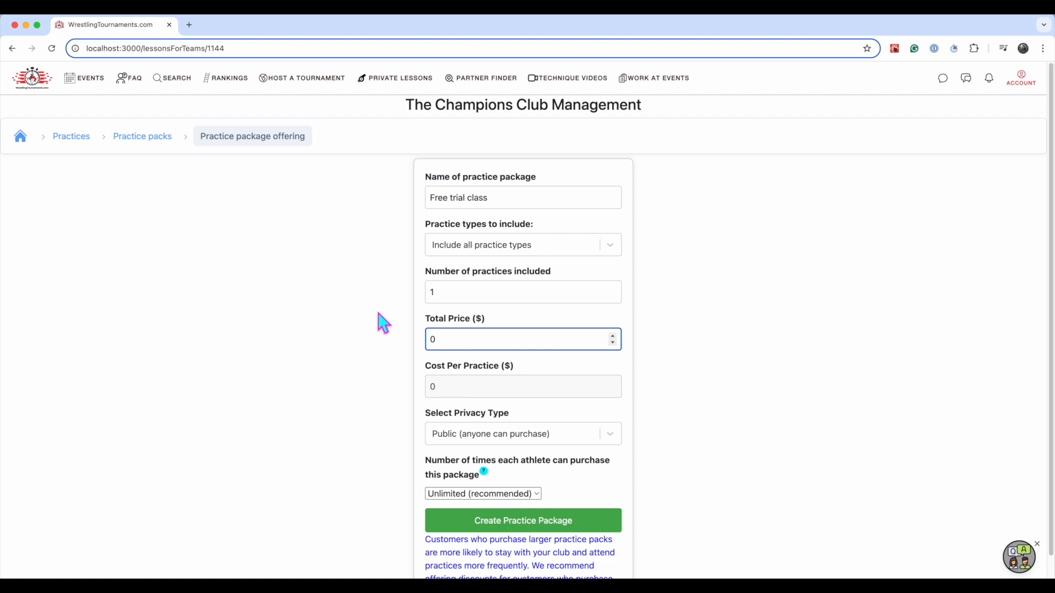
scroll(380, 321, "down", 1)
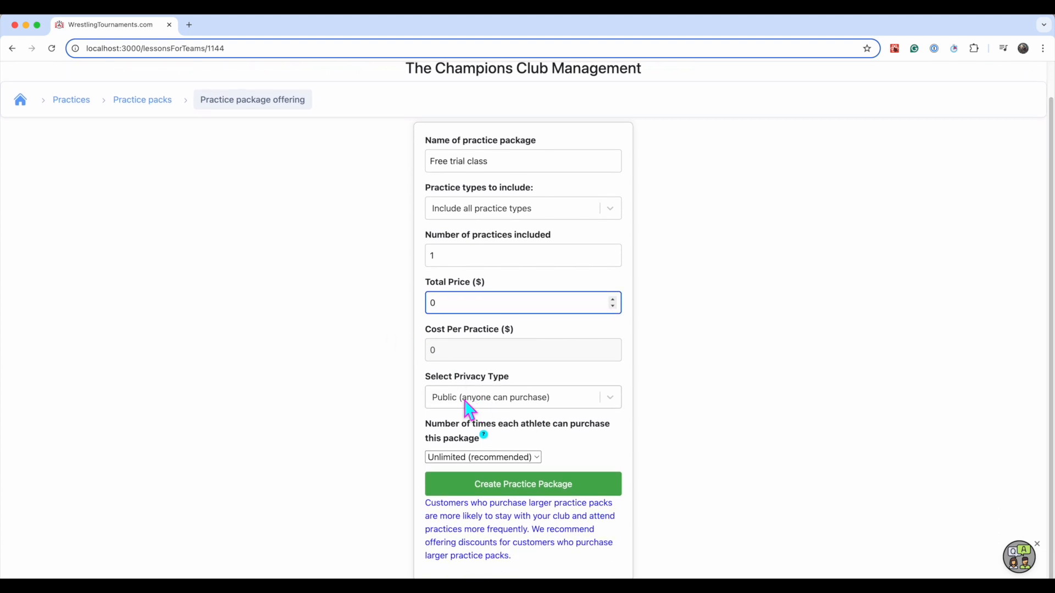
Limit the Free trial class package to 1 purchase per athlete and create it as a public offering
left_click(458, 457)
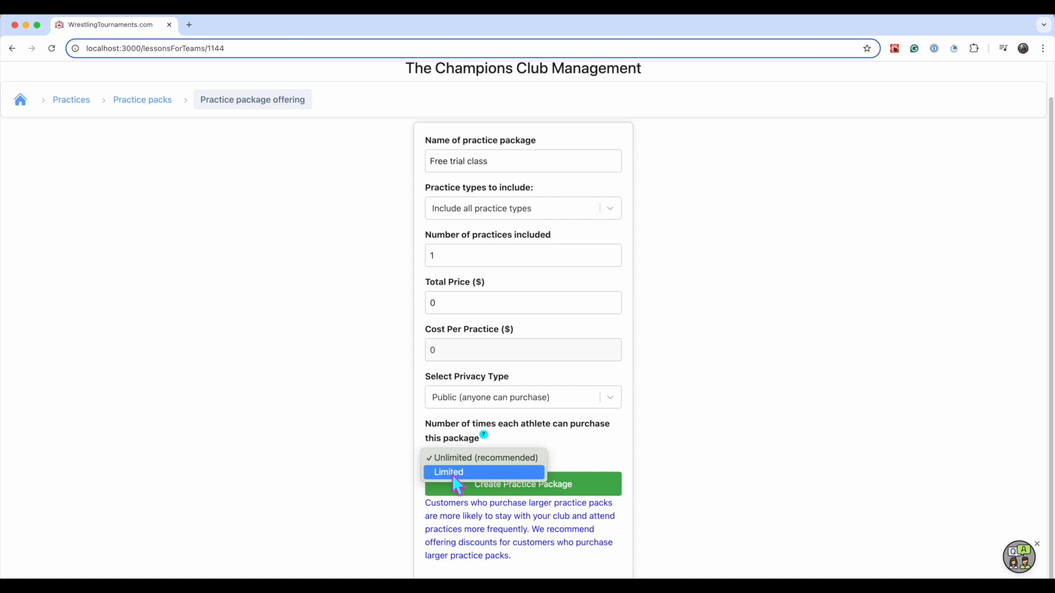
left_click(453, 473)
left_click(437, 476)
type("1")
left_click(364, 431)
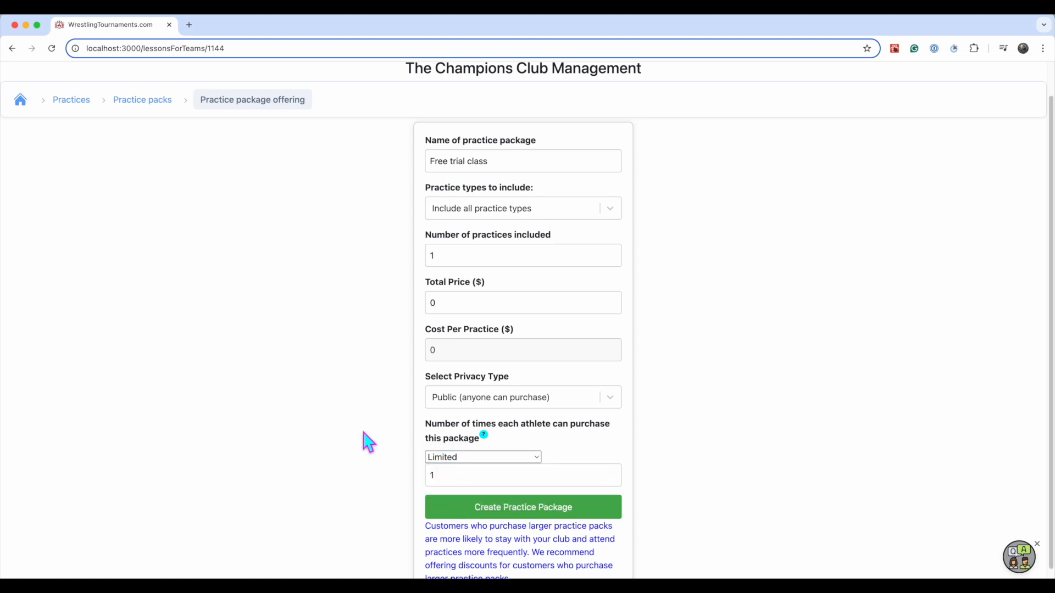
scroll(478, 432, "down", 1)
scroll(508, 467, "up", 2)
scroll(451, 230, "down", 4)
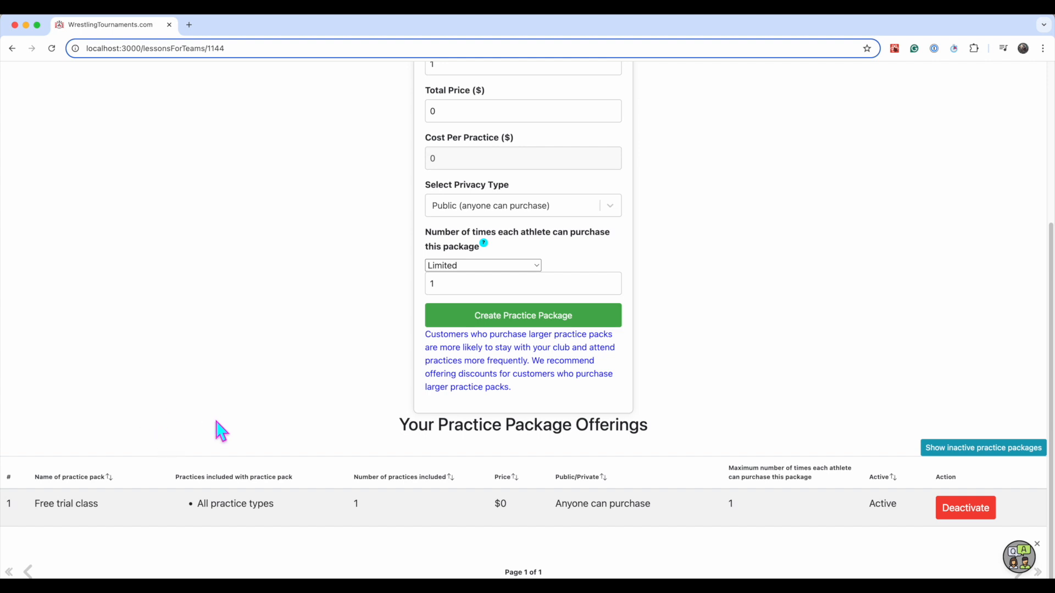
scroll(220, 431, "up", 5)
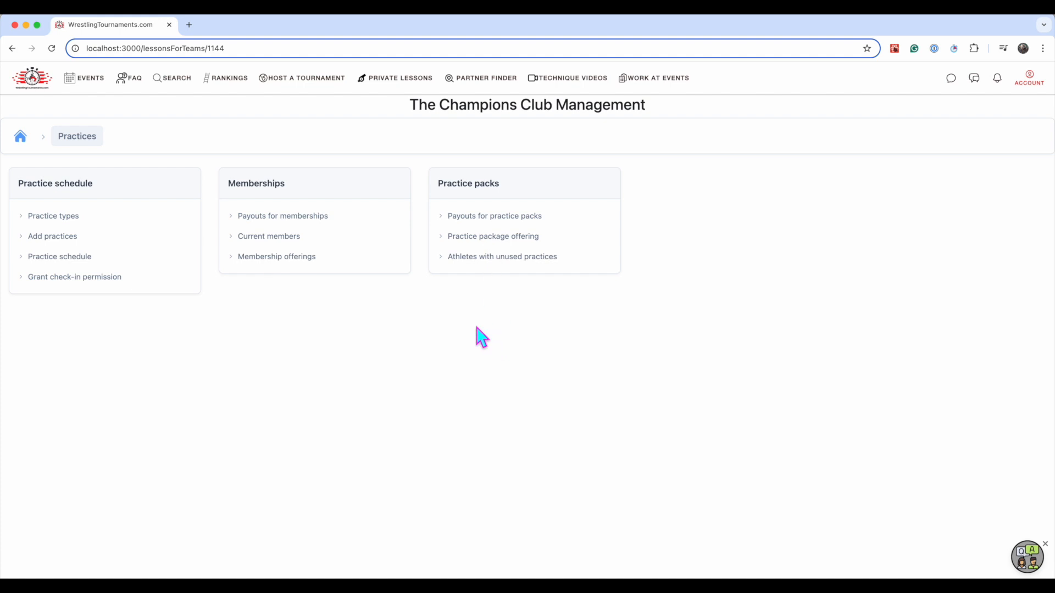
Find The Champions' public team profile and list the practice packs the athlete can purchase
left_click(180, 82)
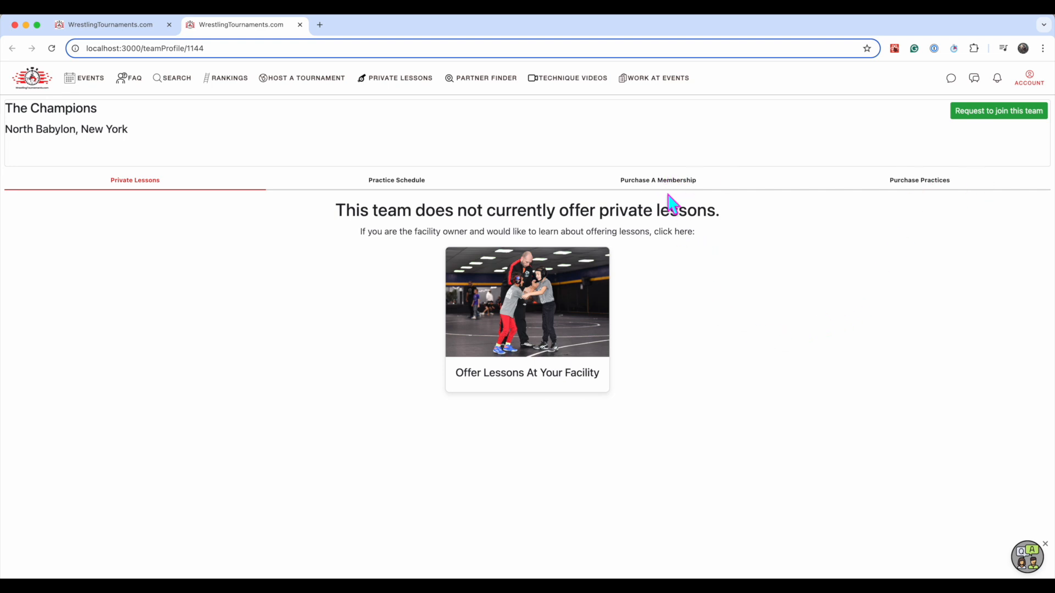
left_click(929, 188)
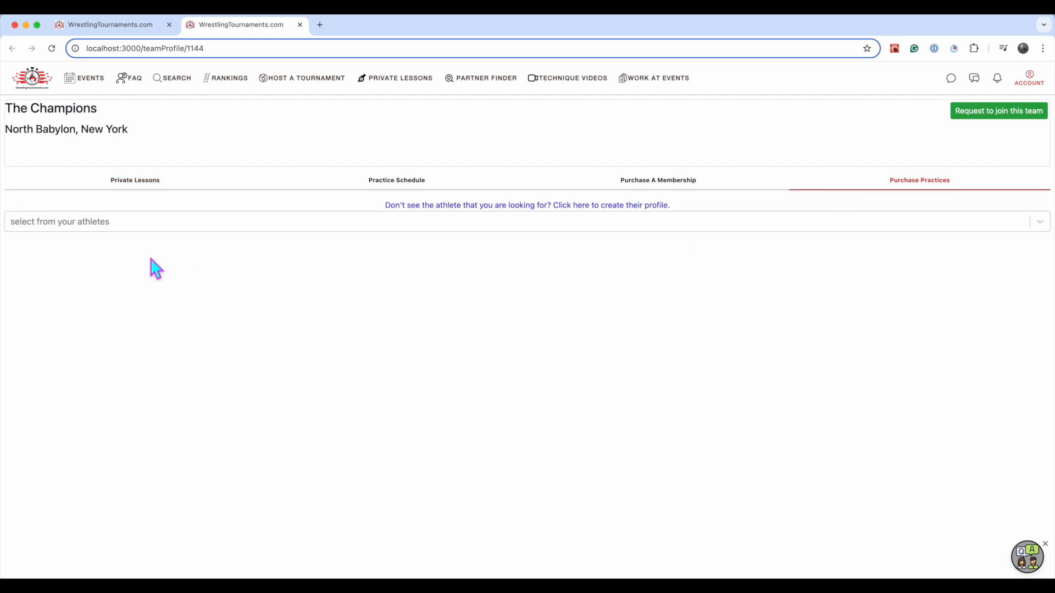
left_click(132, 223)
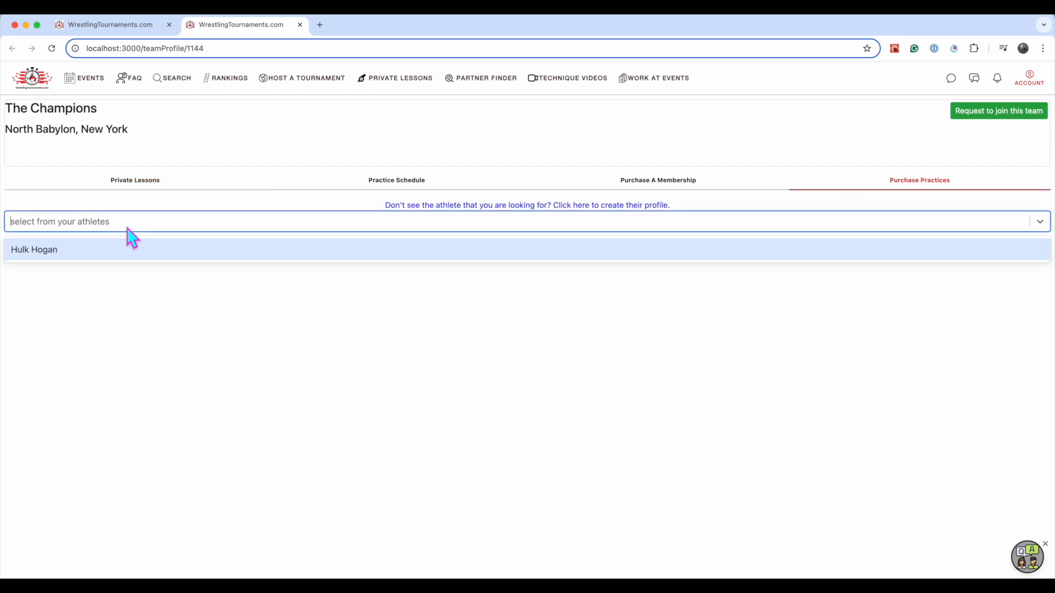
left_click(79, 248)
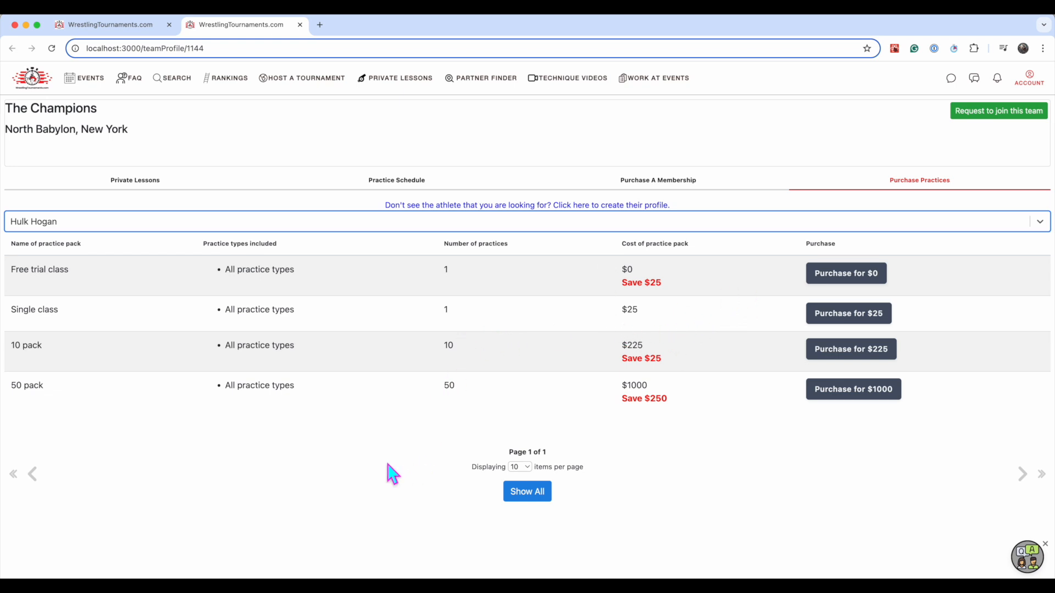
Purchase the Free trial class pack for the athlete, agreeing to the data sharing terms and submitting the $0 payment
left_click(834, 281)
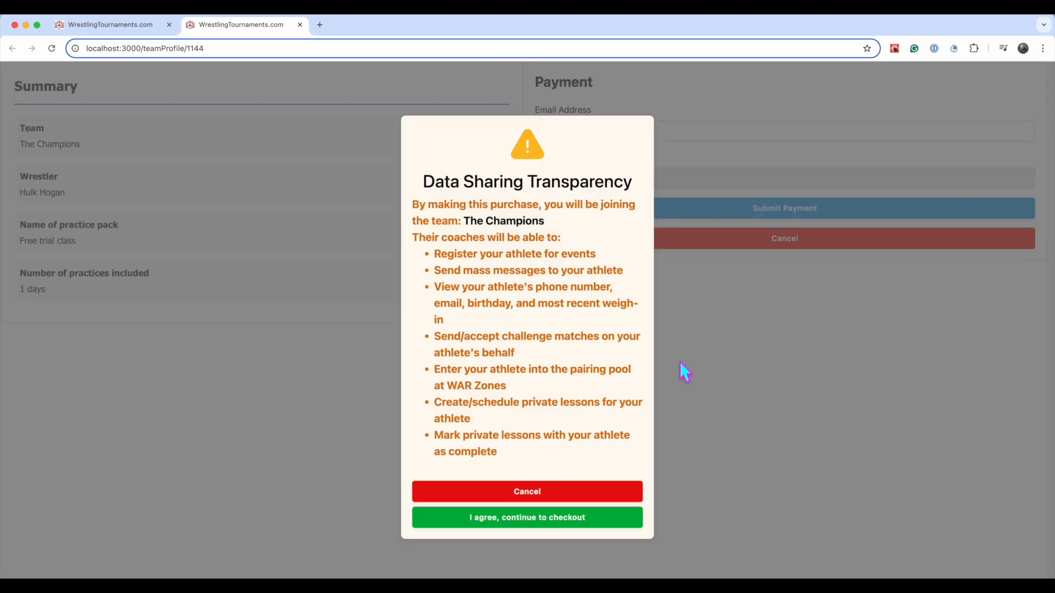
left_click(502, 525)
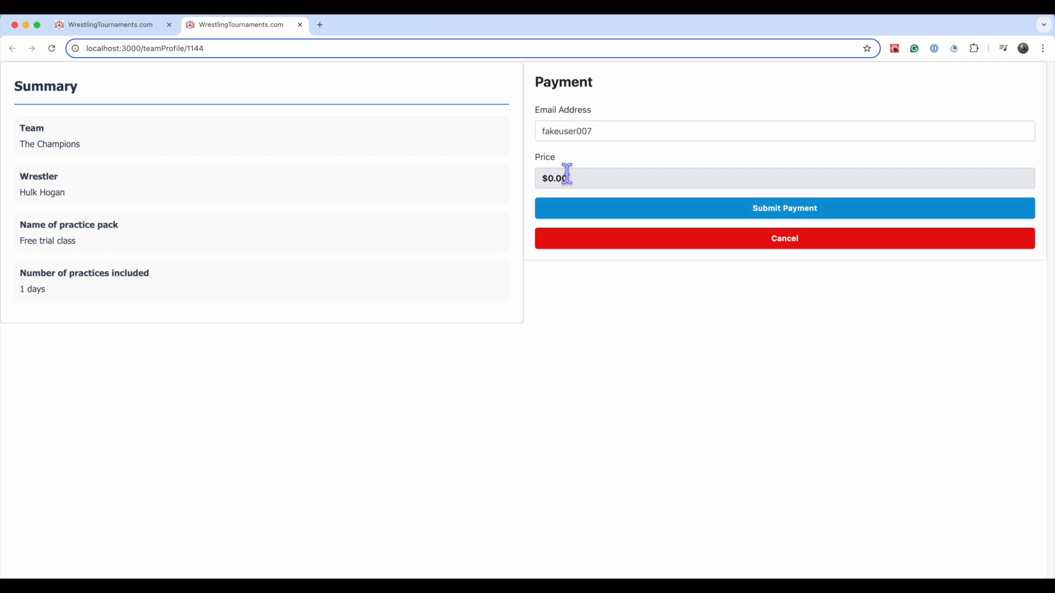
left_click(669, 210)
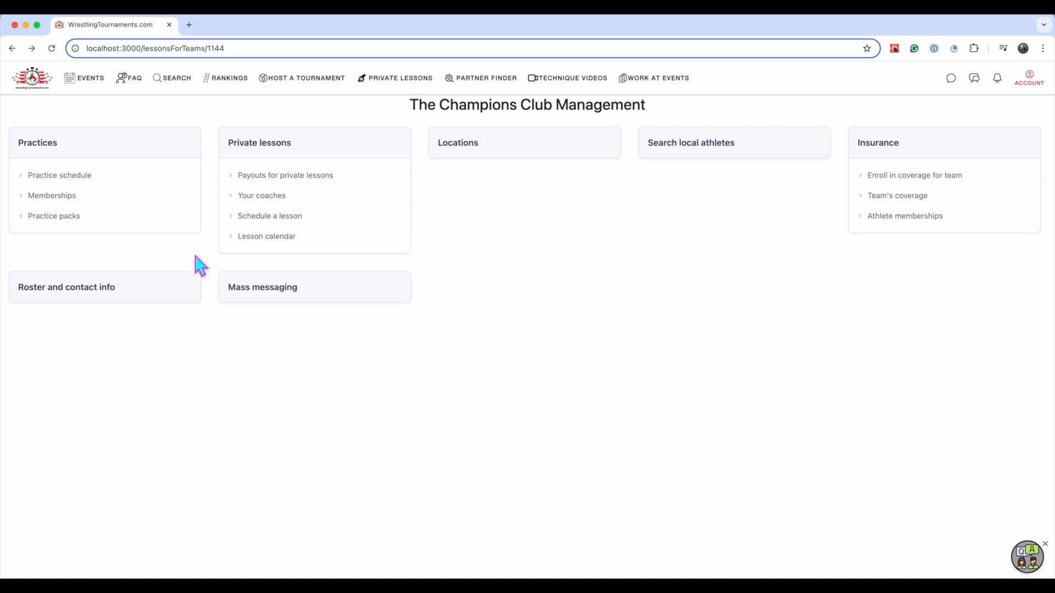
Grant the team's coach permission to check athletes in to practice
left_click(100, 185)
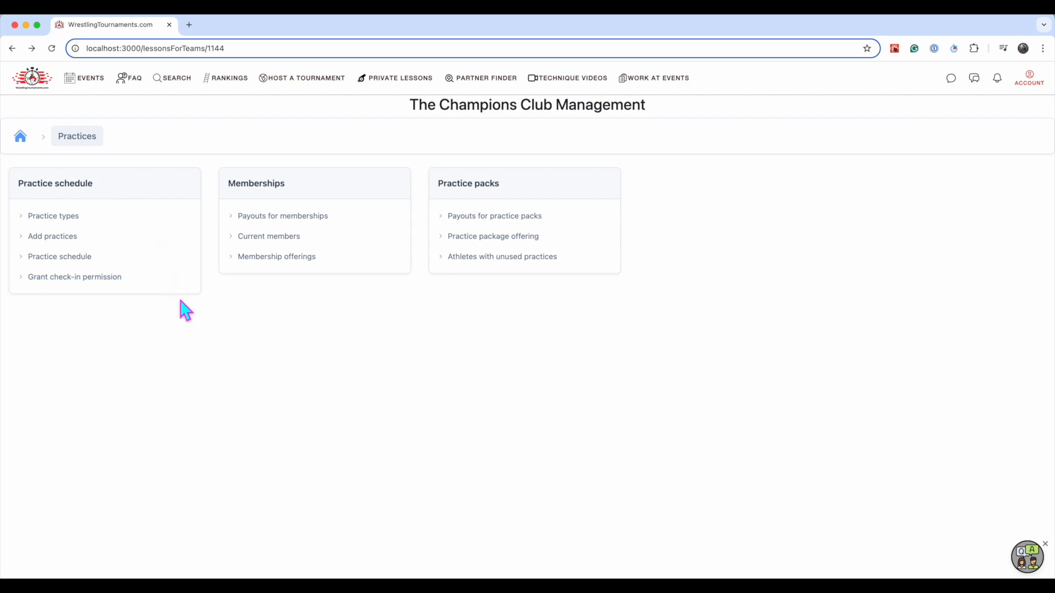
left_click(134, 239)
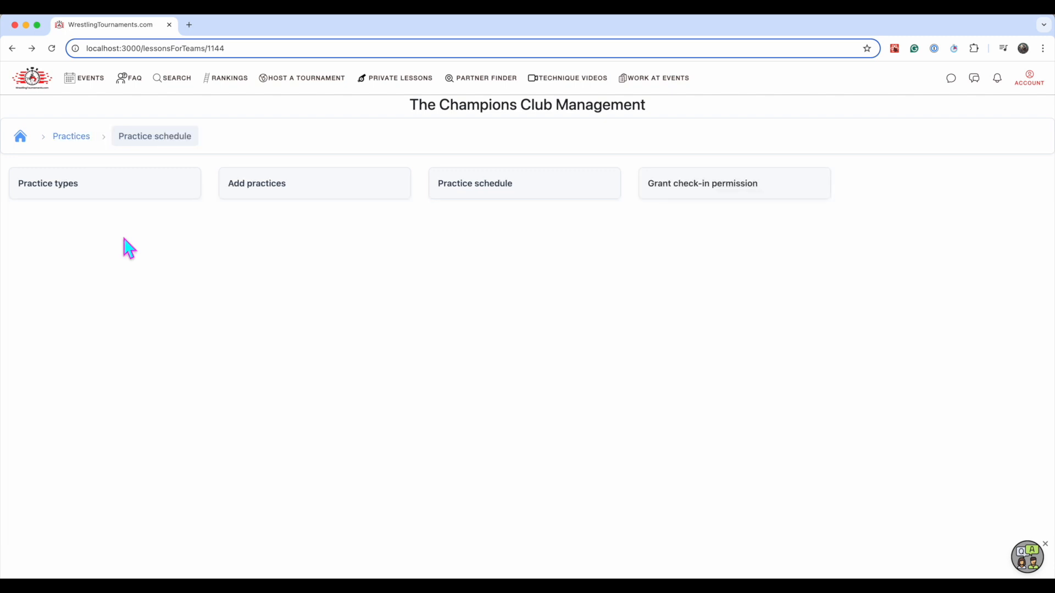
left_click(704, 192)
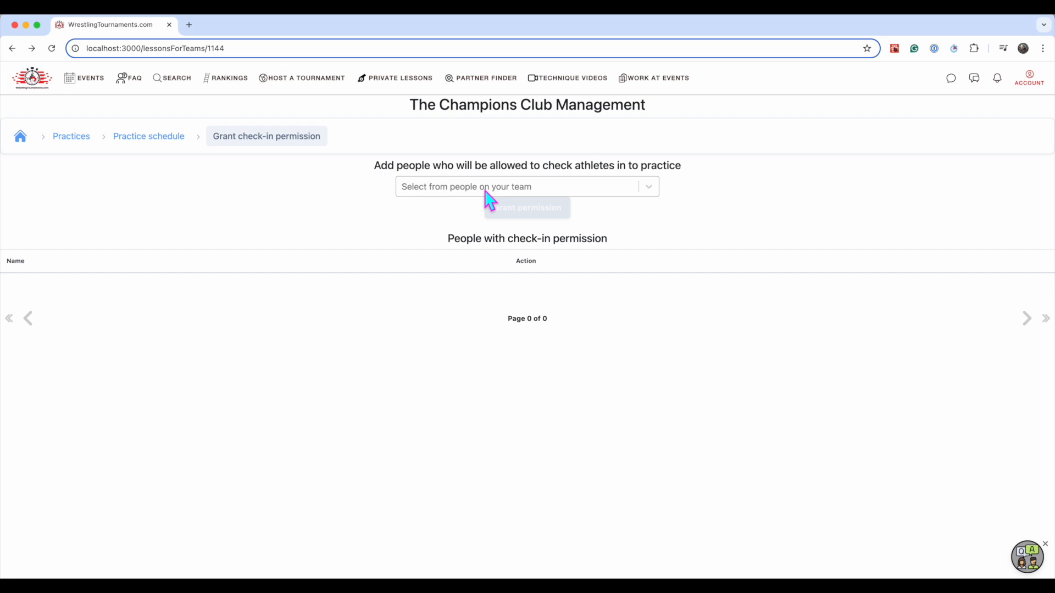
left_click(488, 189)
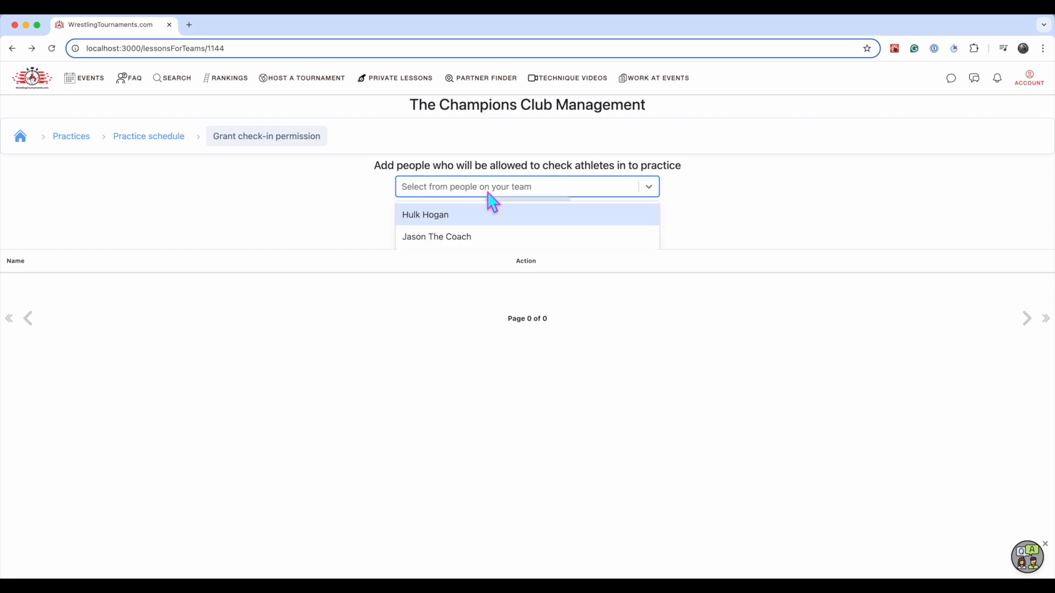
left_click(492, 237)
left_click(514, 213)
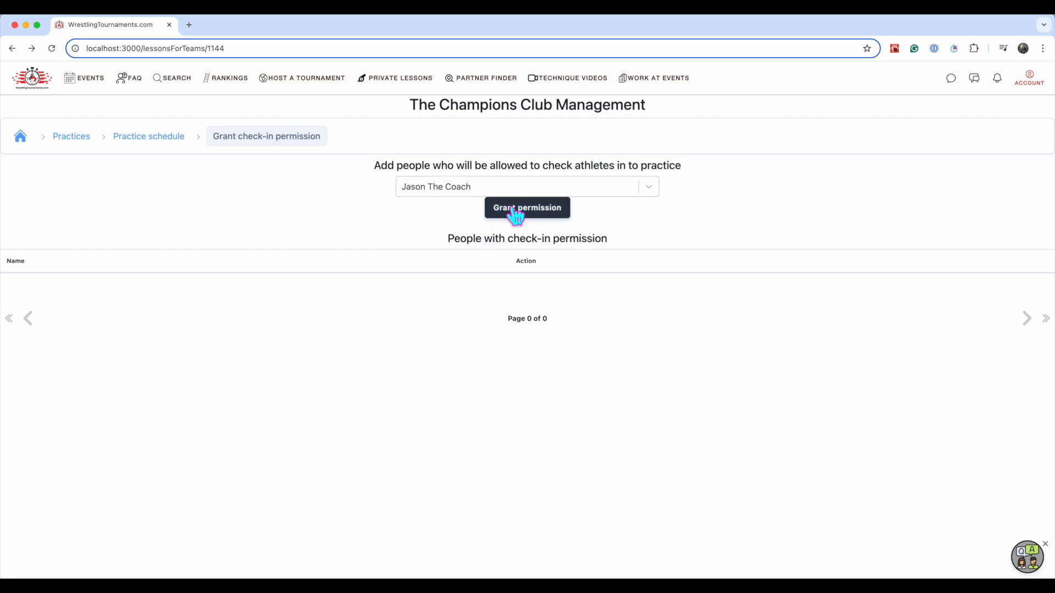
left_click(621, 114)
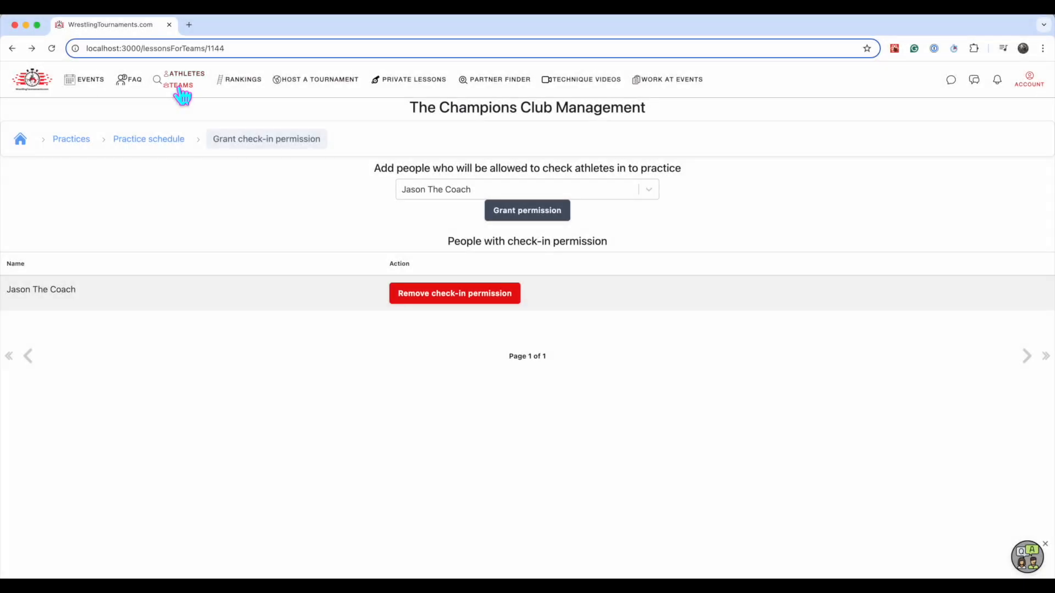
Search teams for "champion", open The Champions' profile and display the practice schedule for The Champion's HQ
left_click(181, 88)
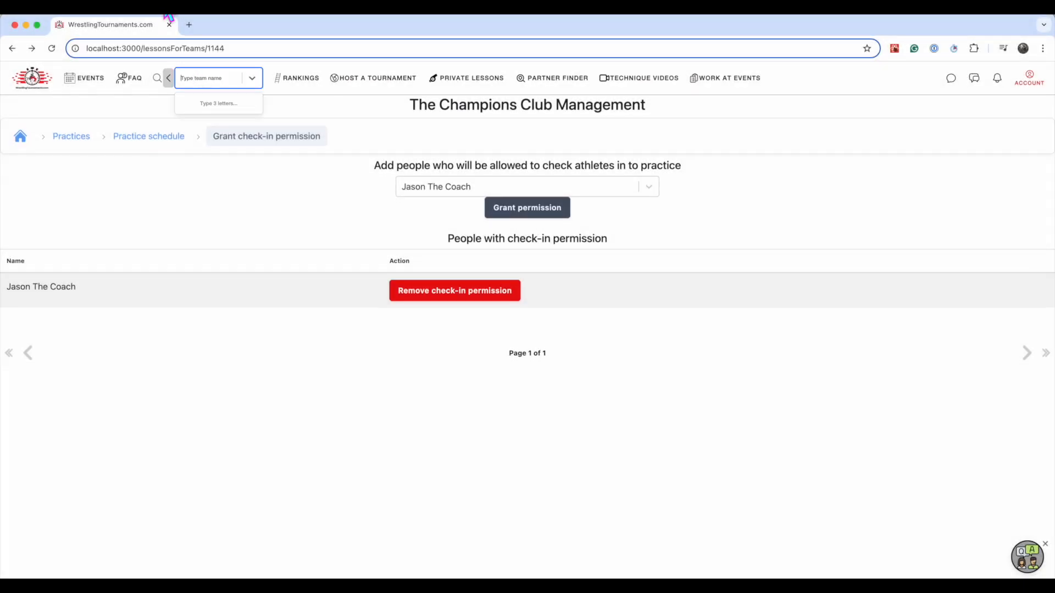
type("champion")
key("Return")
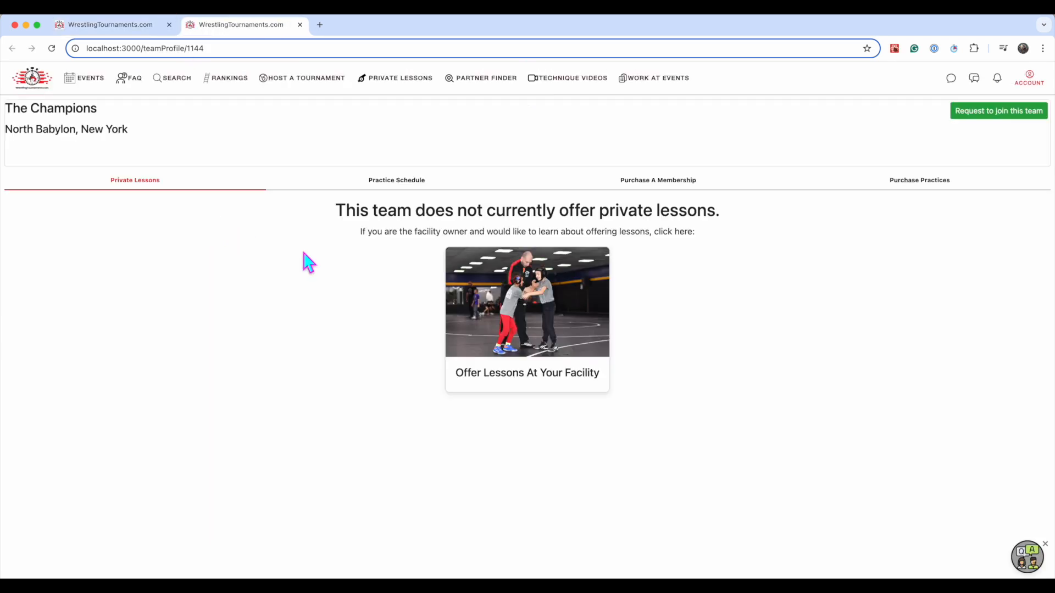
left_click(386, 191)
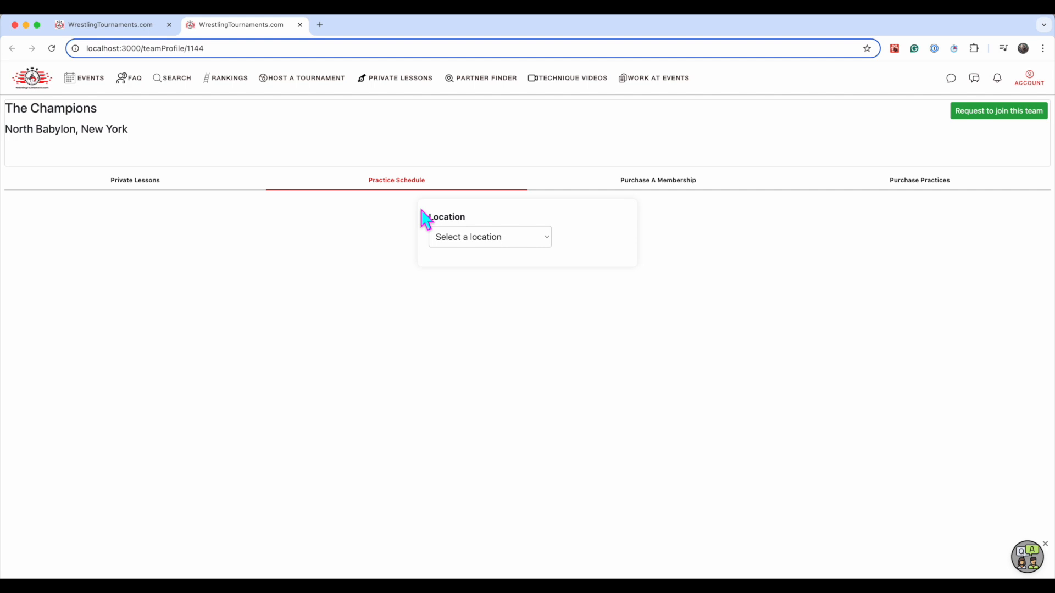
left_click(463, 239)
left_click(465, 253)
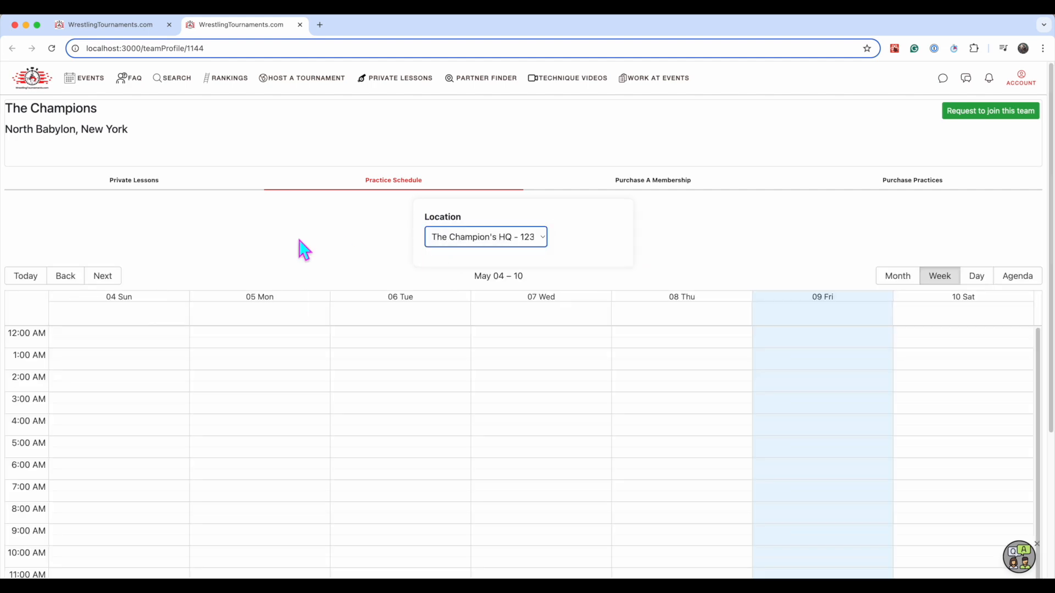
Check the athlete in to the Friday 05/09/2025 2:00 pm wrestling practice named Special practice
scroll(550, 302, "down", 3)
left_click(823, 462)
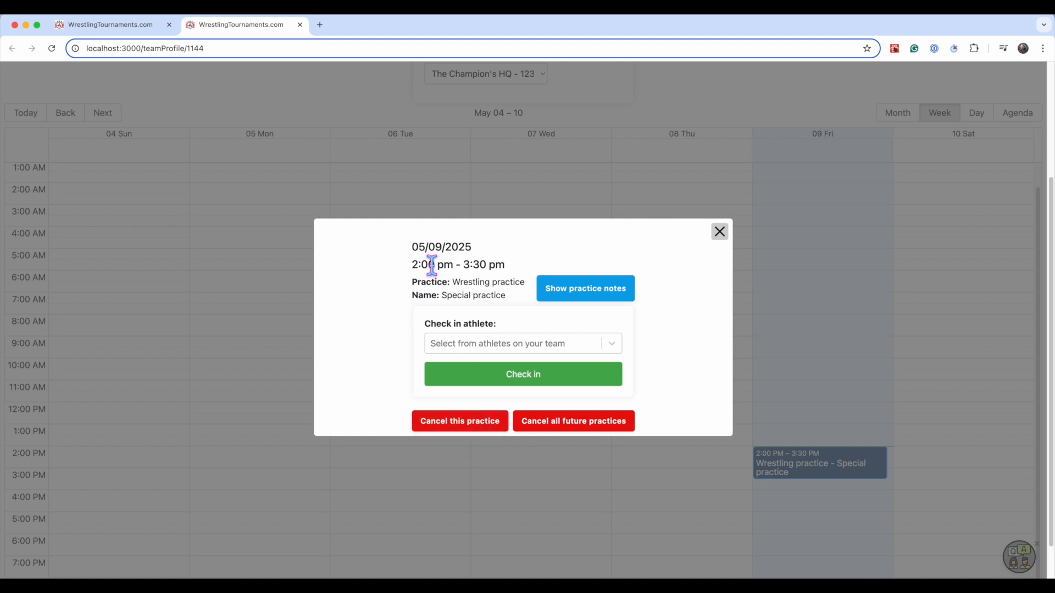
left_click(496, 350)
left_click(478, 374)
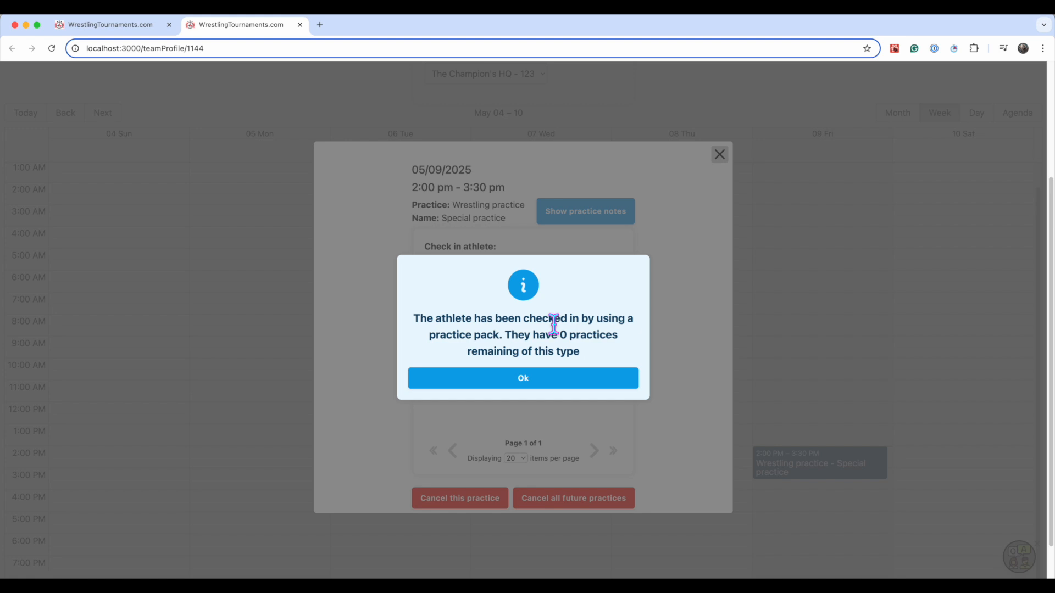
Dismiss the practice pack notice and remove the athlete's check-in from the Special practice
left_click_drag(502, 334, 572, 353)
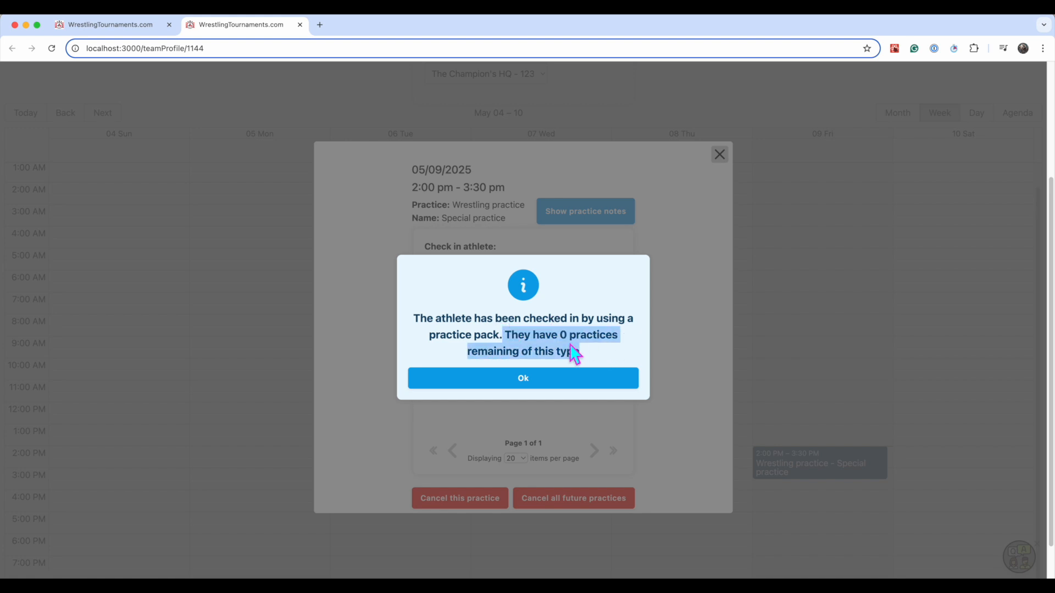
left_click(581, 358)
left_click(552, 385)
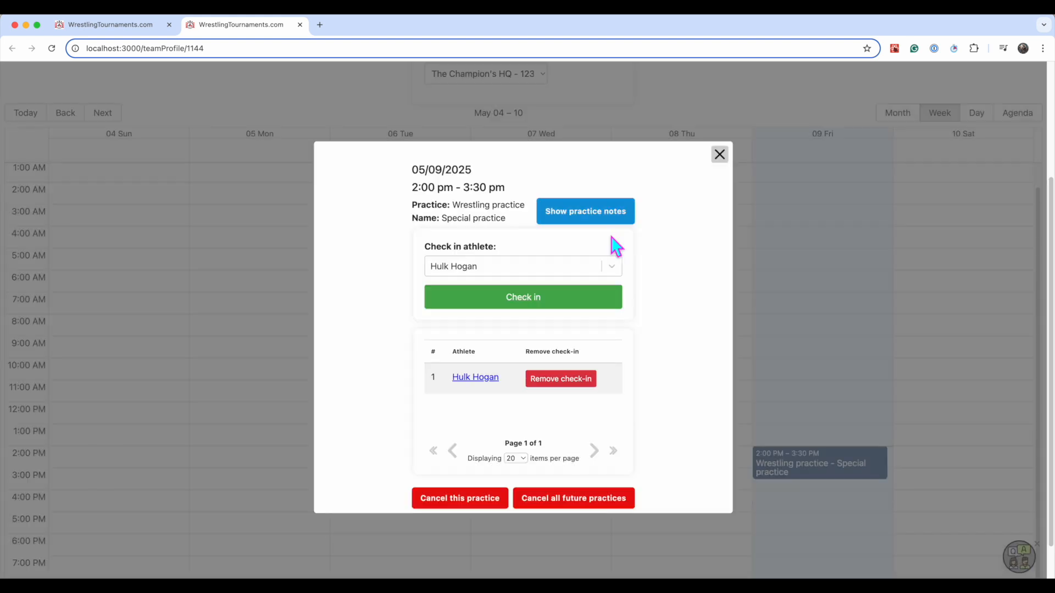
left_click(560, 383)
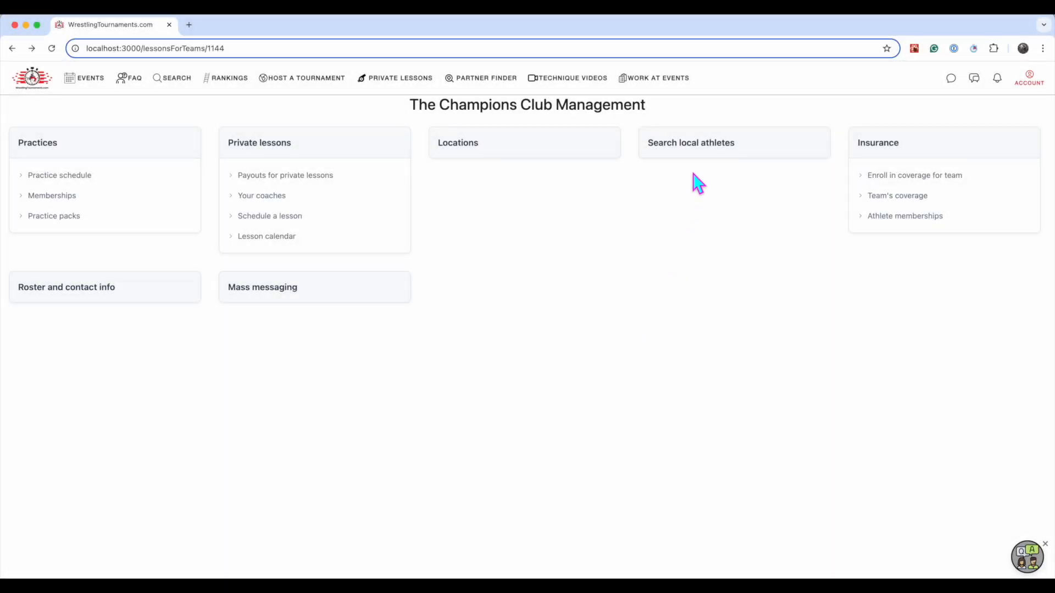
Search for local athletes around The Champion's HQ, leaving the other search filters at their defaults
left_click(701, 159)
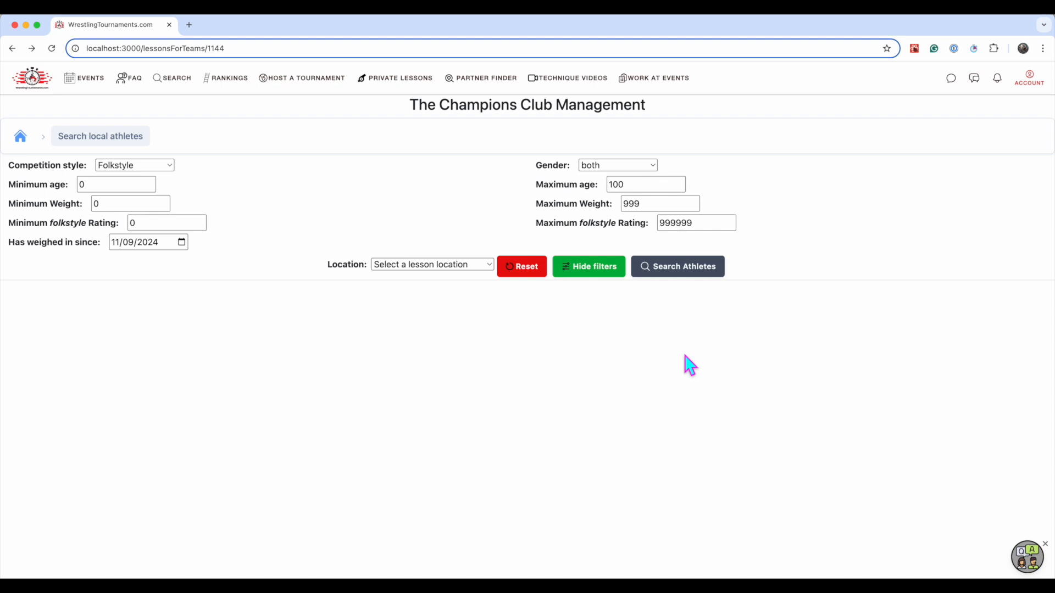
left_click(428, 265)
left_click(438, 287)
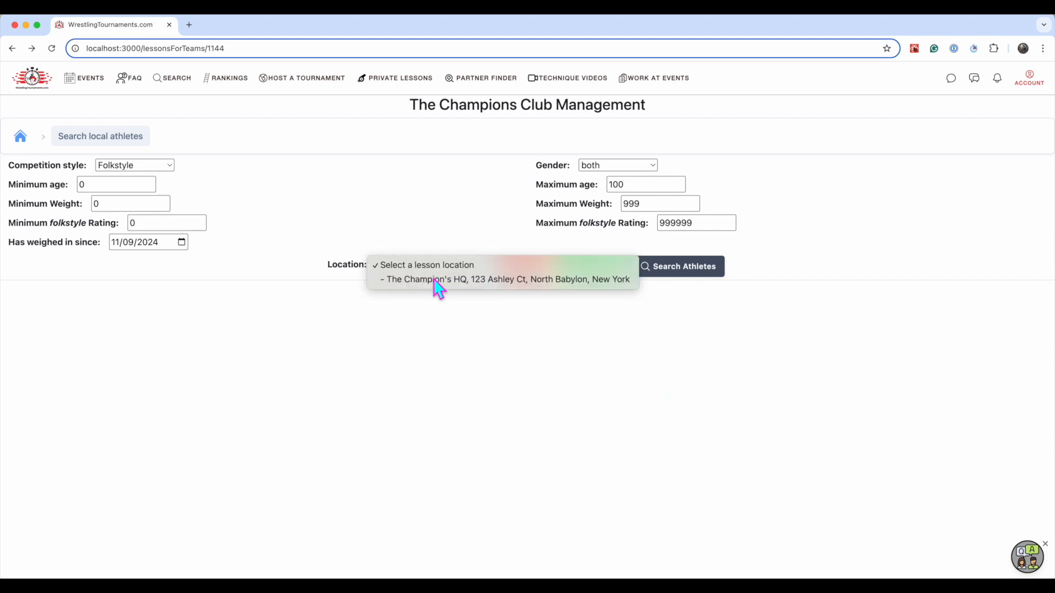
left_click(680, 271)
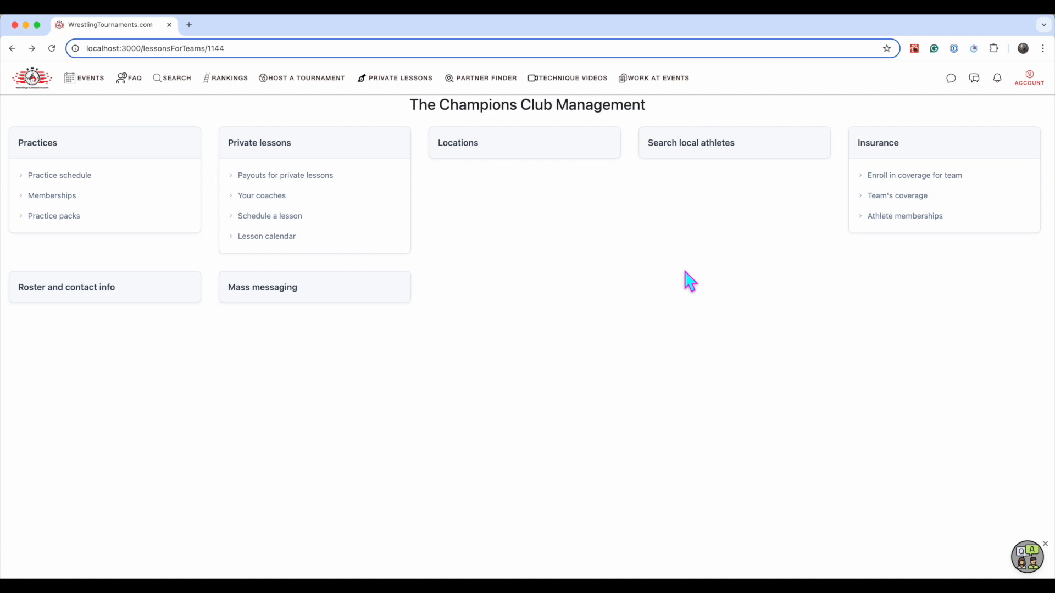
Open the team insurance coverage enrollment form, select The Champion's HQ as the location for coverage and examine the enrollment fields
left_click(909, 199)
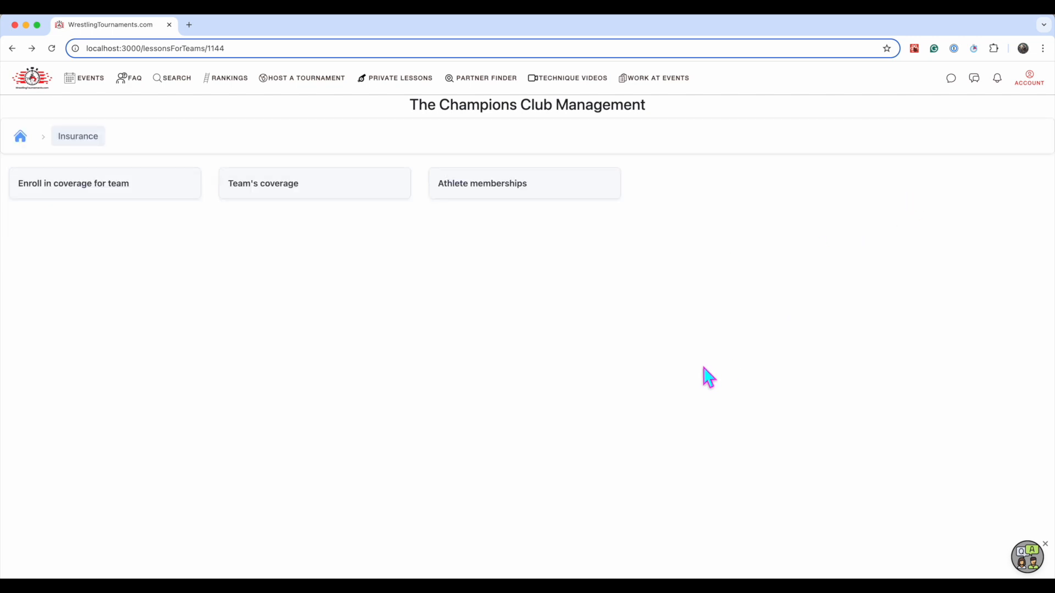
left_click(80, 193)
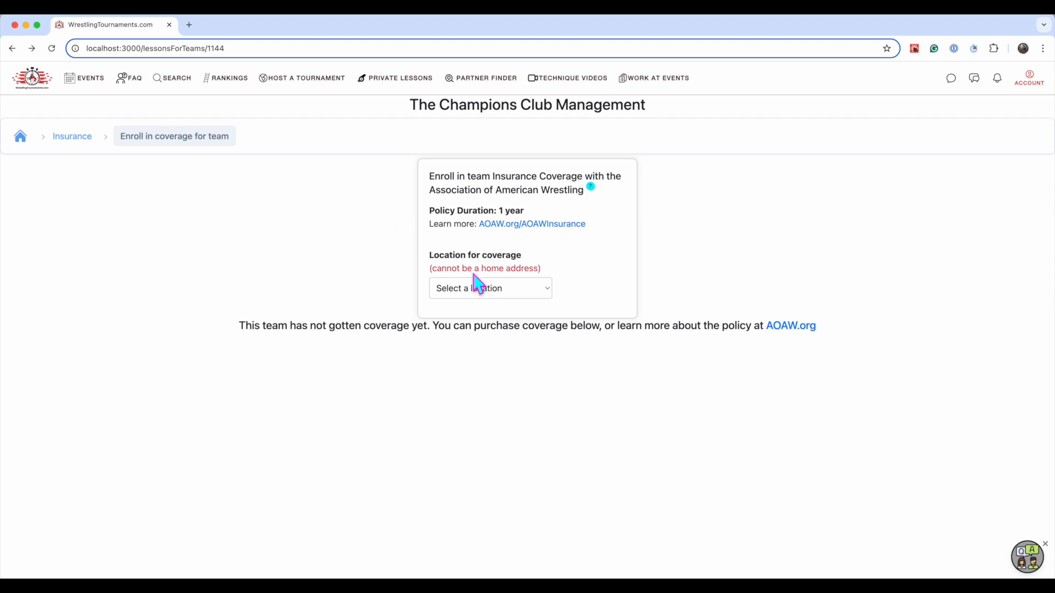
left_click(484, 287)
left_click(484, 304)
scroll(418, 305, "down", 3)
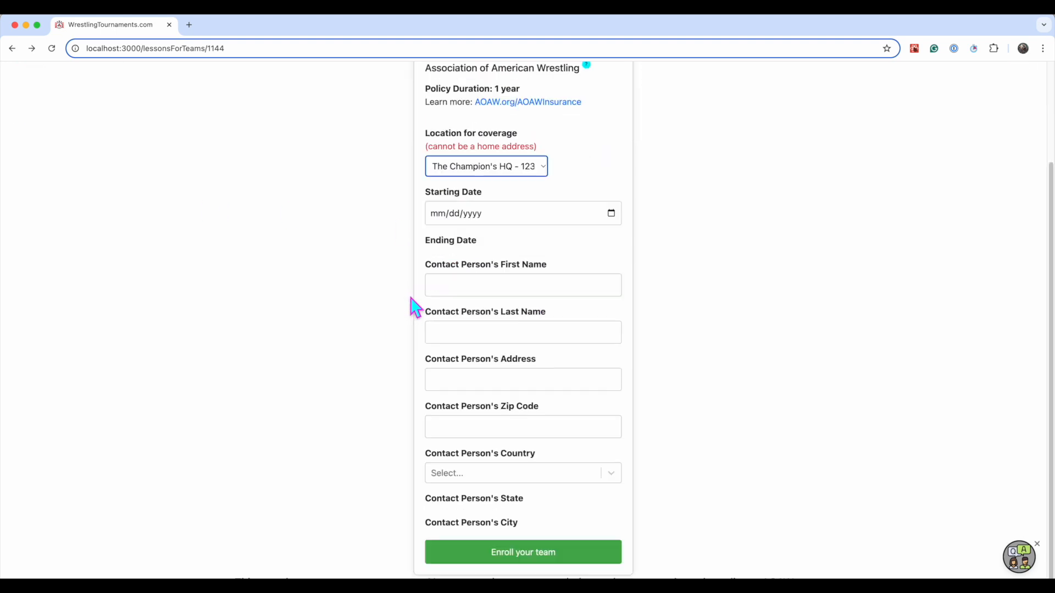
scroll(407, 423, "up", 3)
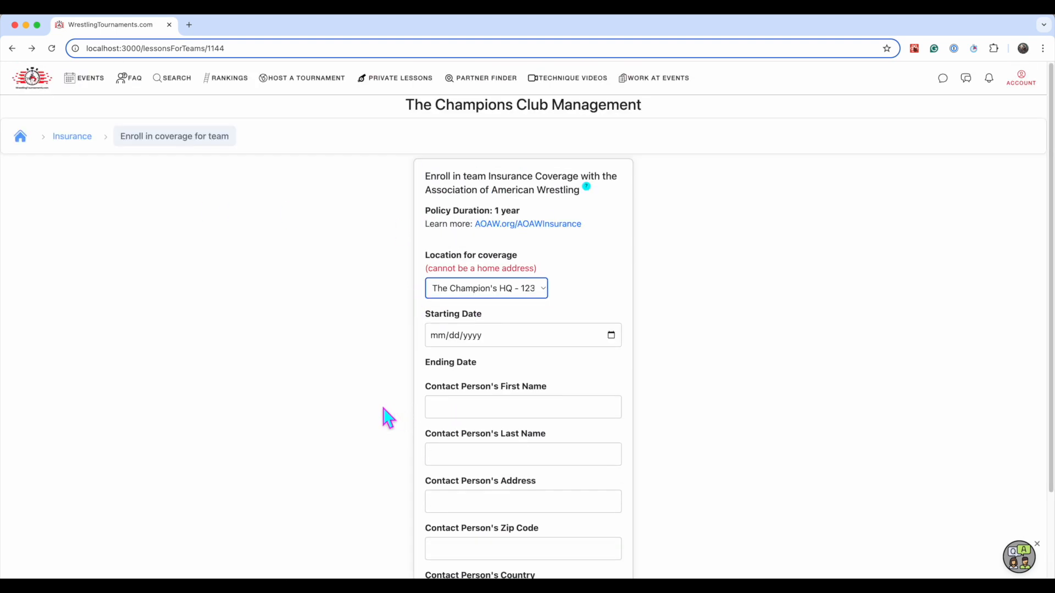
scroll(377, 297, "down", 3)
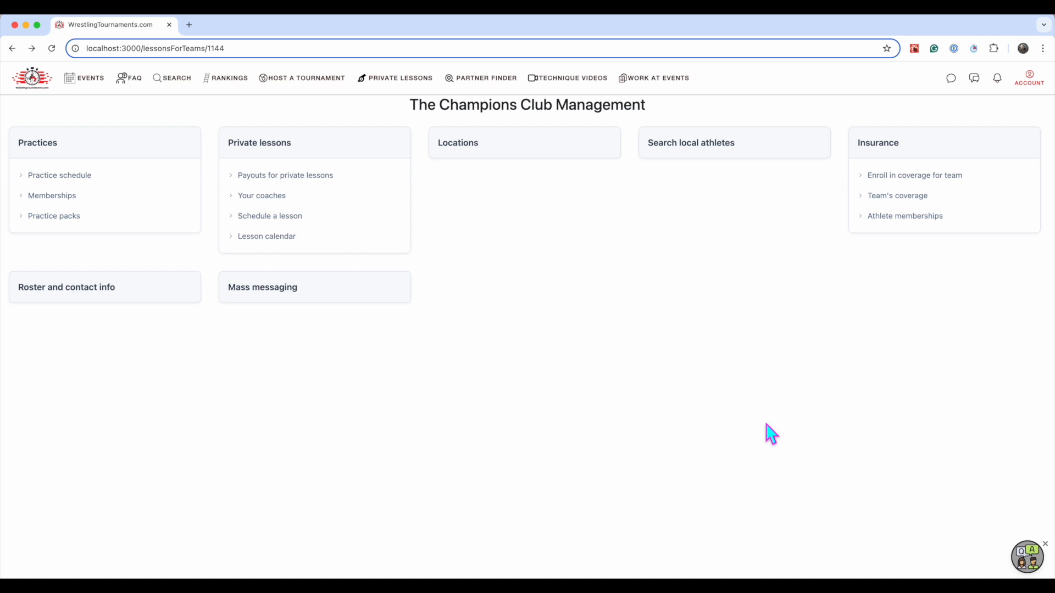
Display The Champions' roster and contact info and open the invitation to join the team
left_click(76, 290)
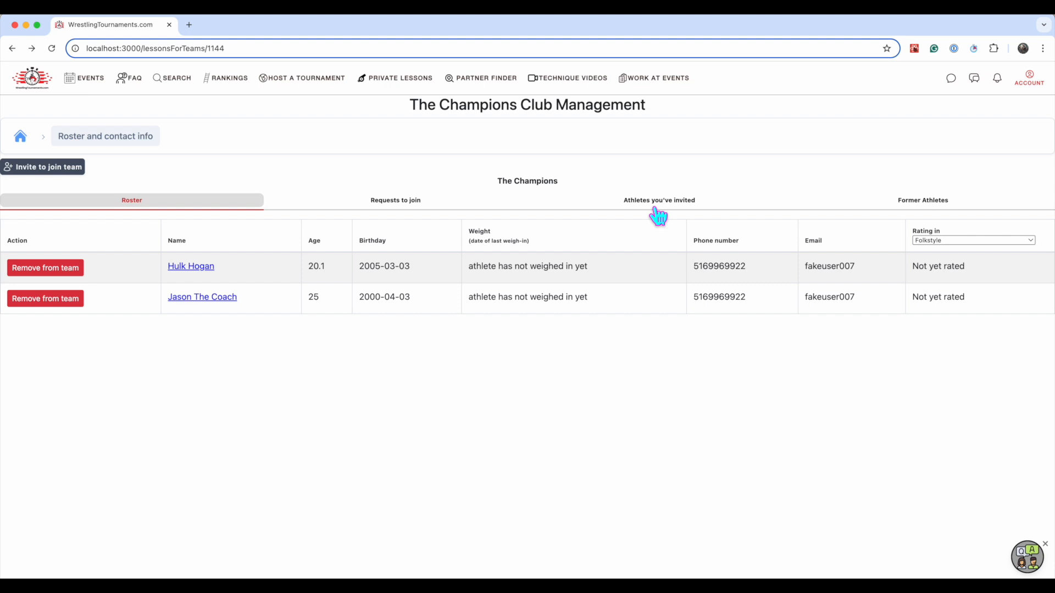
left_click(63, 166)
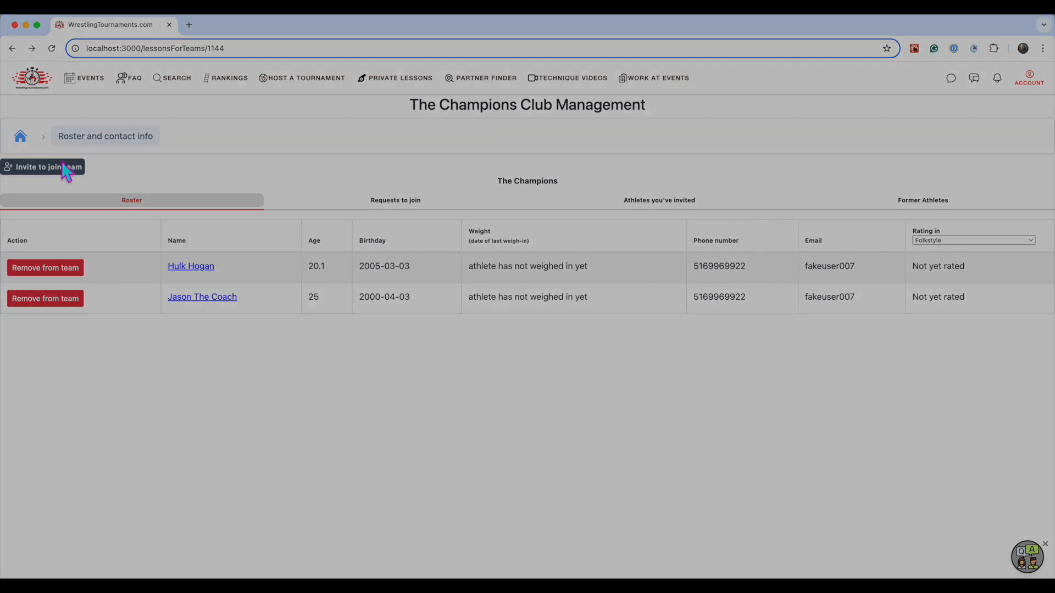